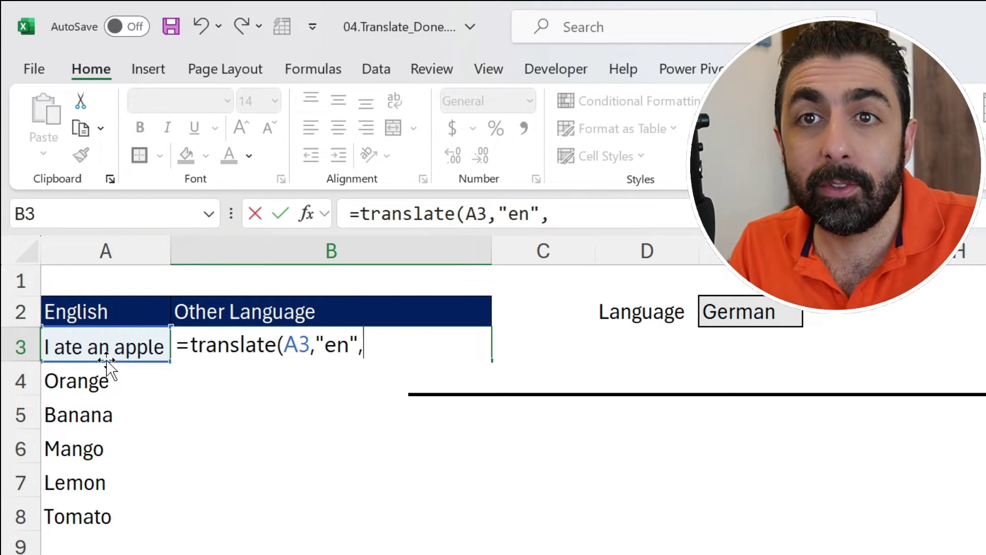
# Complete =Translate(A3,"en",$F$2) in B3 and fill it down through B8
pyautogui.write('F$2')
pyautogui.press('F4')
pyautogui.write(')')
pyautogui.hotkey('ctrl', 'Return')
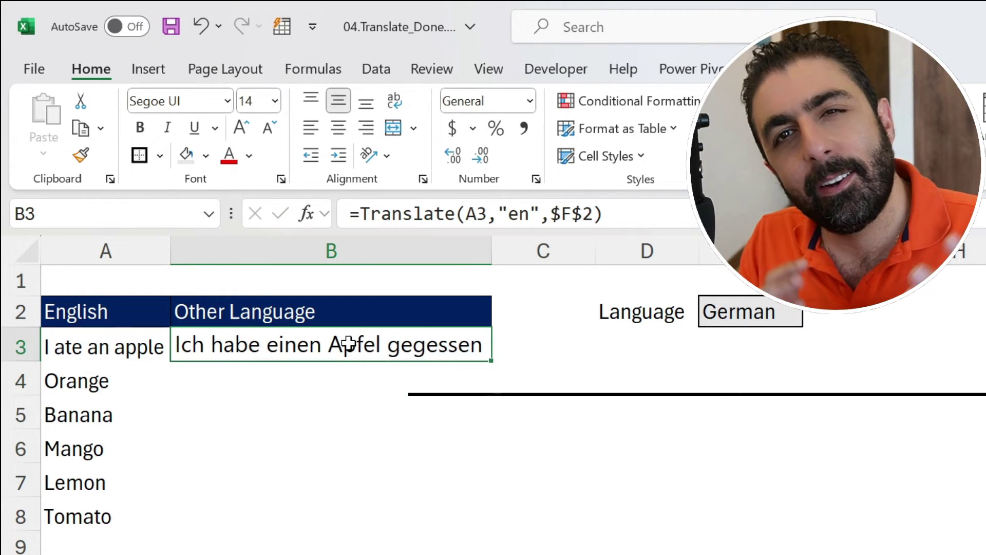
pyautogui.hotkey('shift', 'Down')
pyautogui.hotkey('shift', 'Down')
pyautogui.hotkey('shift', 'Down')
pyautogui.hotkey('shift', 'Down')
pyautogui.hotkey('shift', 'Down')
pyautogui.hotkey('ctrl', 'd')
# Choose Greek from the Language dropdown
pyautogui.click(744, 311)
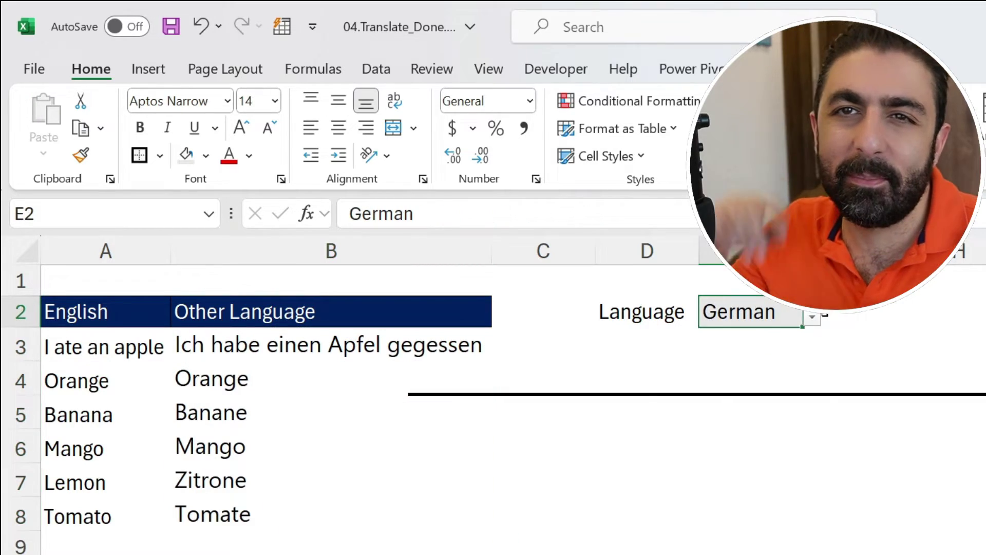
pyautogui.click(812, 316)
pyautogui.click(740, 424)
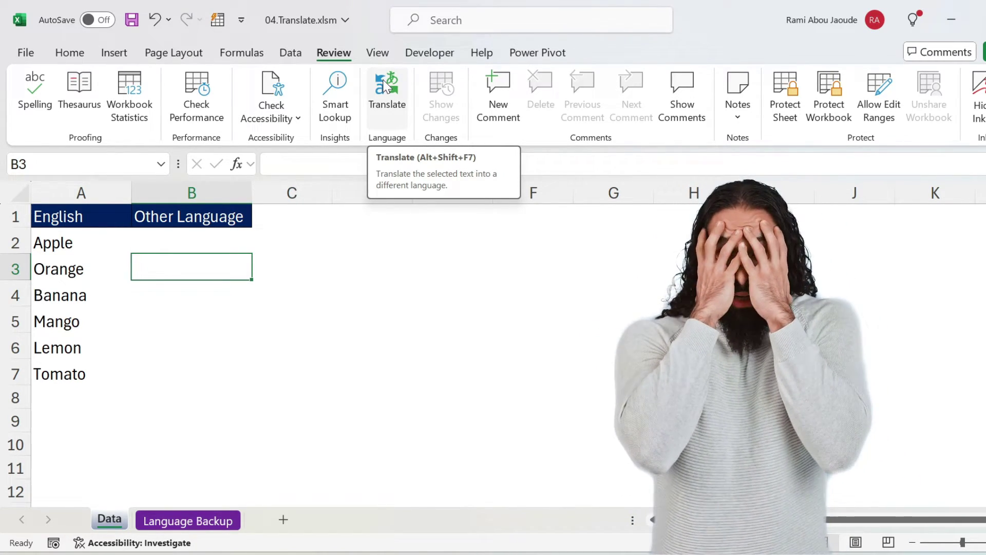
# Open the Translator pane from the Review ribbon
pyautogui.click(387, 88)
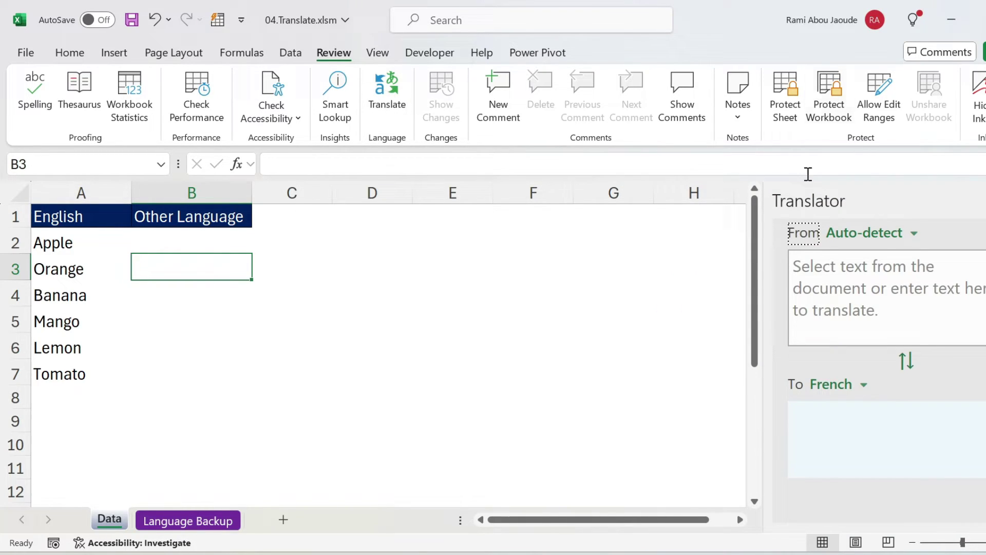
# Translate the fruit names in A2:A7 to French in the Translator pane and copy the result
pyautogui.moveTo(75, 243); pyautogui.dragTo(80, 375)
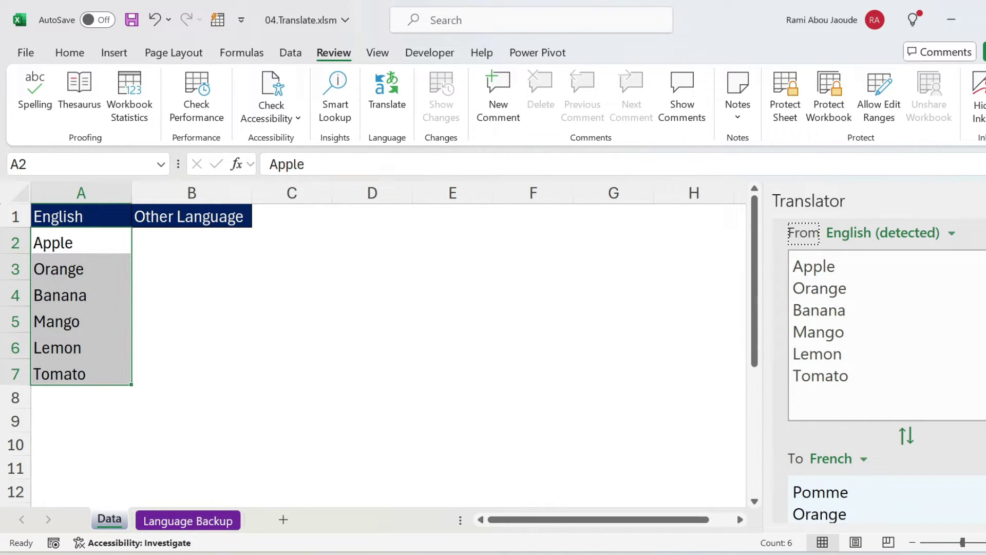
pyautogui.scroll(-3, 887, 354)
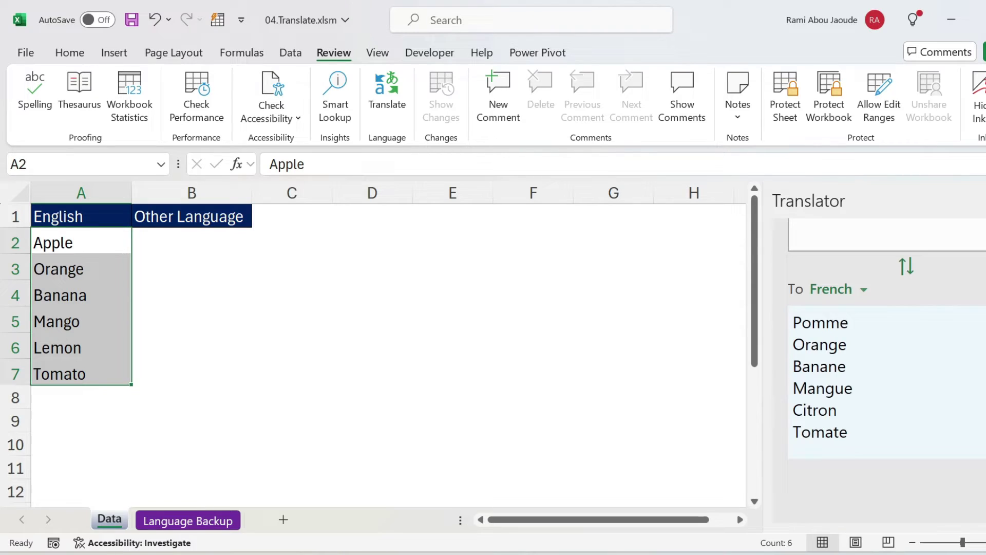
pyautogui.click(852, 291)
pyautogui.click(852, 291)
pyautogui.moveTo(869, 432); pyautogui.dragTo(797, 314)
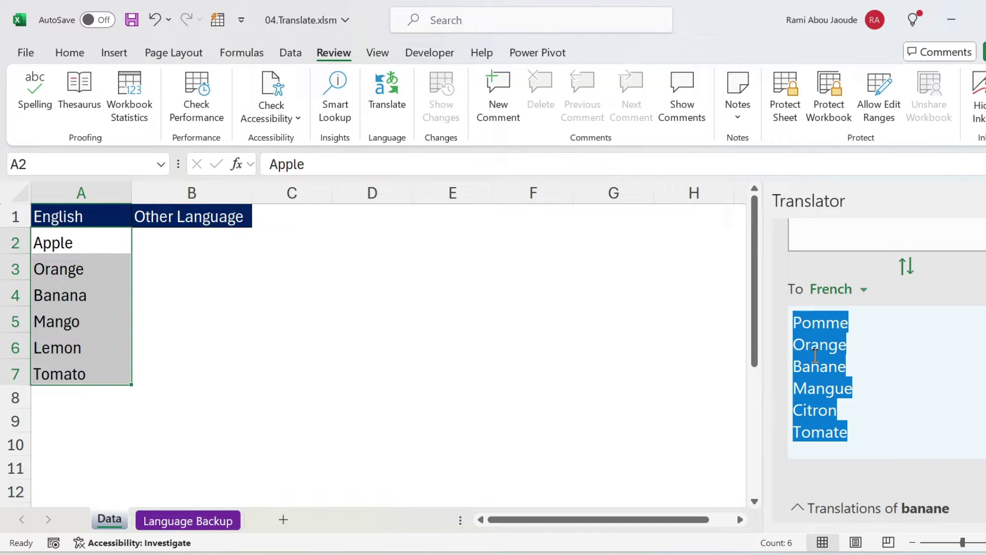
pyautogui.hotkey('ctrl', 'c')
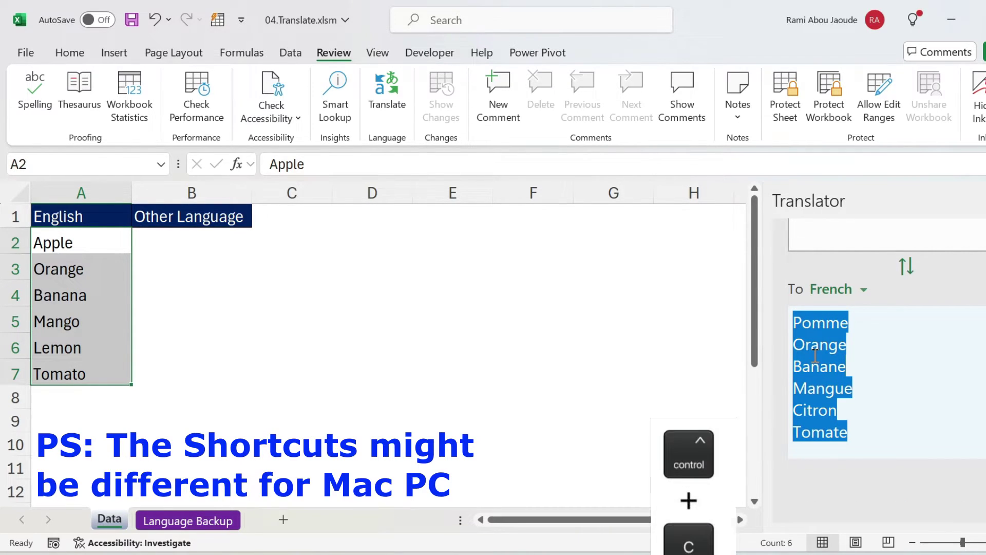
# Paste the French list inside B2's edit box, then cut it back out as multi-line text
pyautogui.click(200, 243)
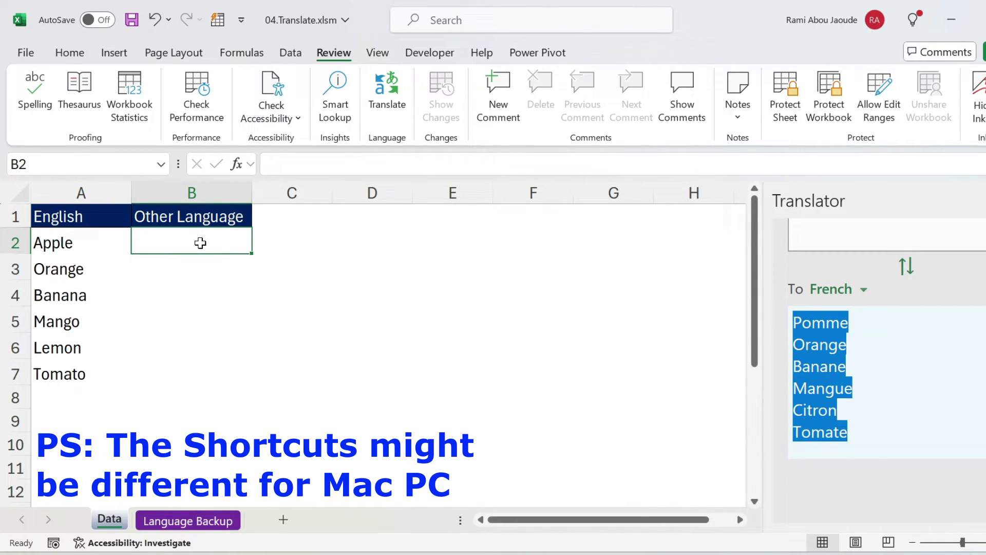
pyautogui.hotkey('ctrl', 'v')
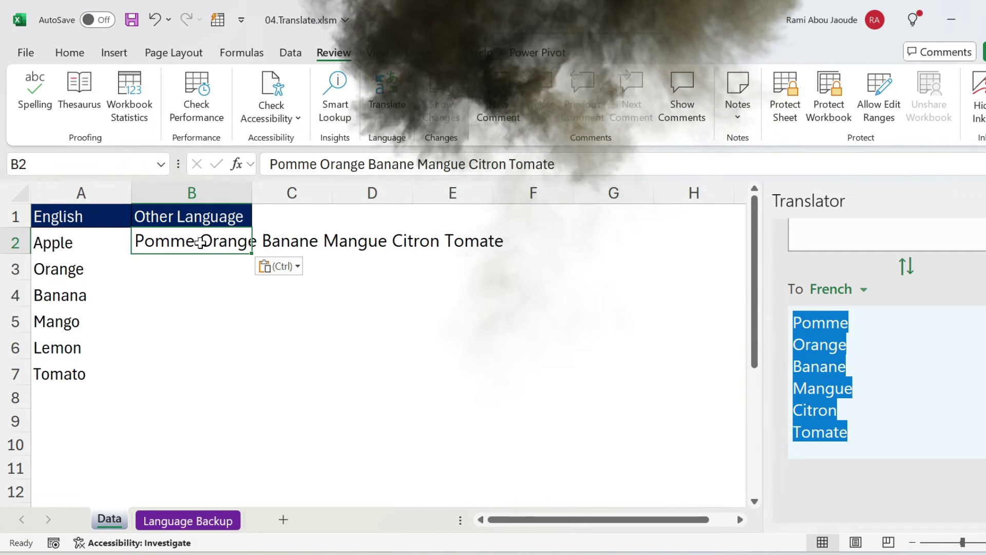
pyautogui.hotkey('ctrl', 'z')
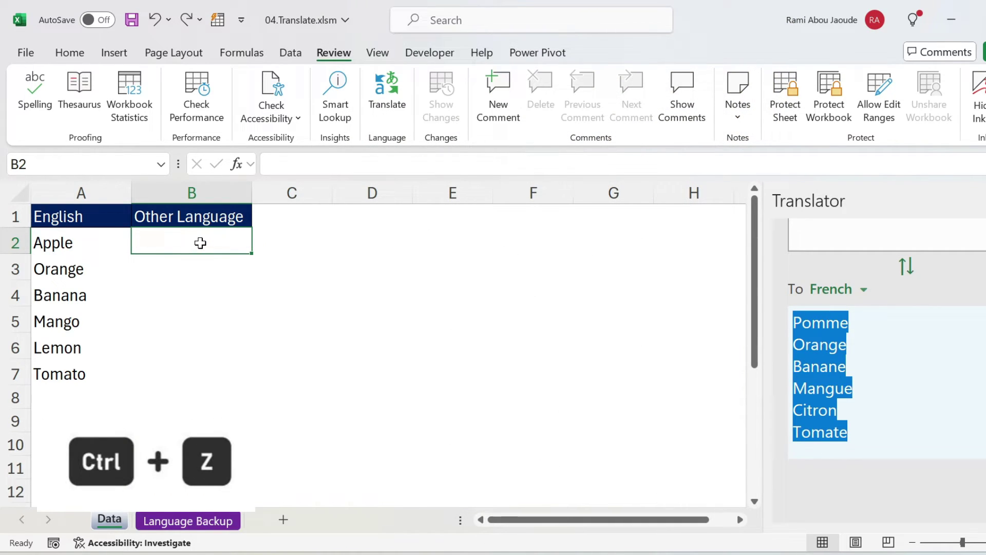
pyautogui.doubleClick(200, 243)
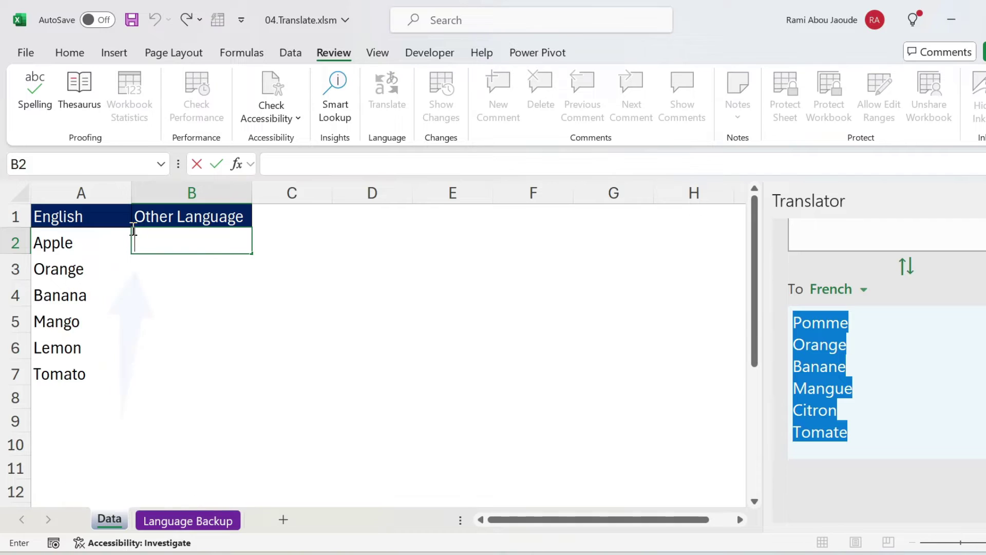
pyautogui.hotkey('ctrl', 'v')
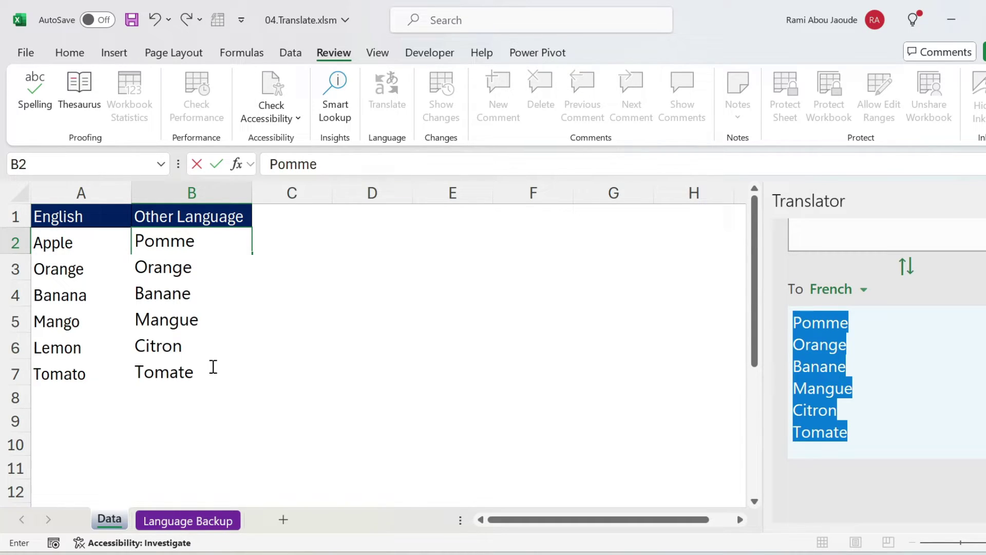
pyautogui.moveTo(196, 372); pyautogui.dragTo(136, 240)
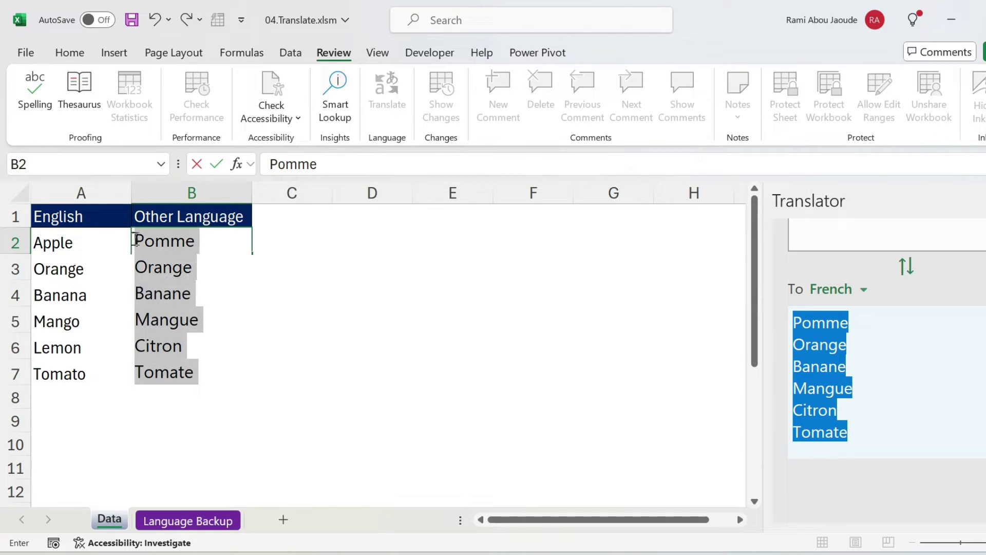
pyautogui.click(201, 345)
pyautogui.hotkey('ctrl', 'a')
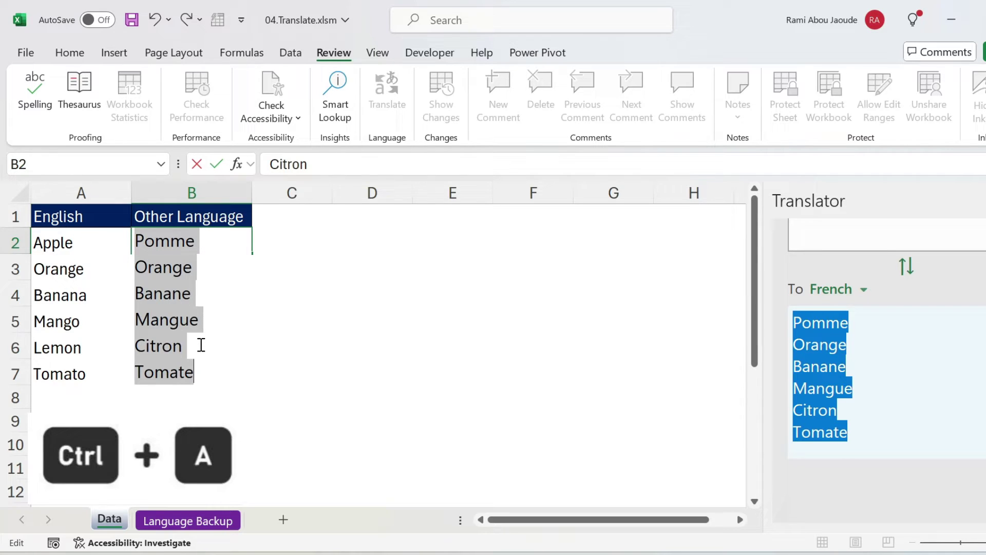
pyautogui.hotkey('ctrl', 'x')
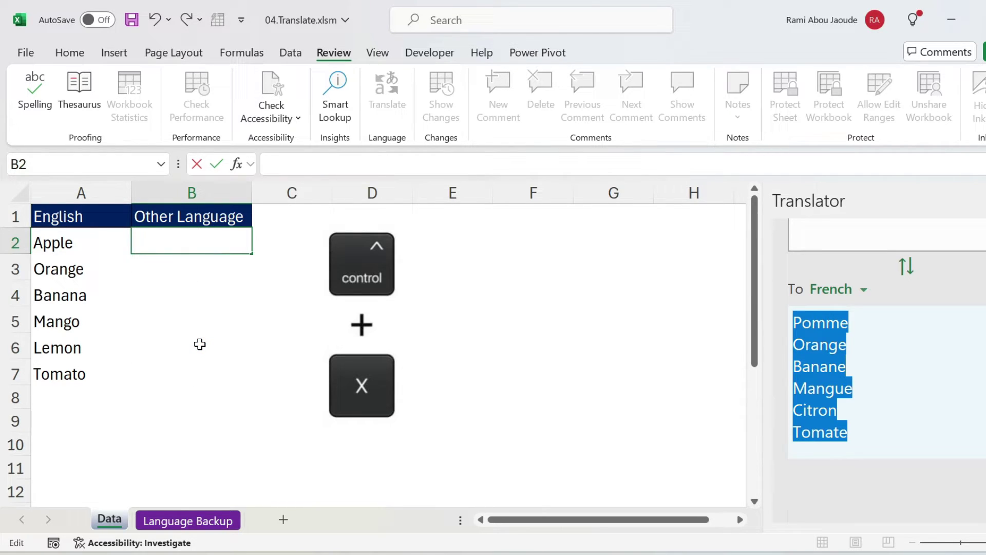
# Paste the French words Pomme through Tomate down B2:B7
pyautogui.click(201, 314)
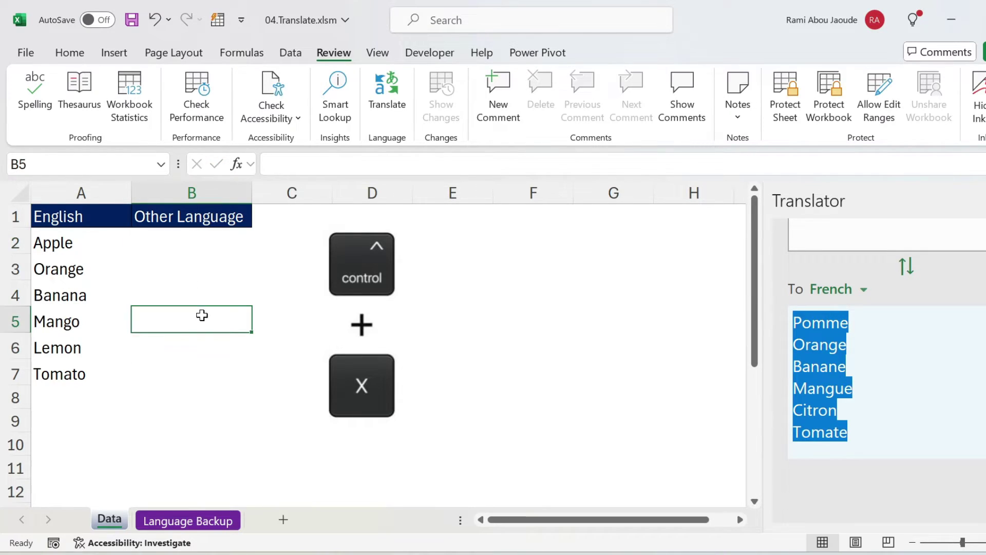
pyautogui.click(183, 235)
pyautogui.hotkey('ctrl', 'v')
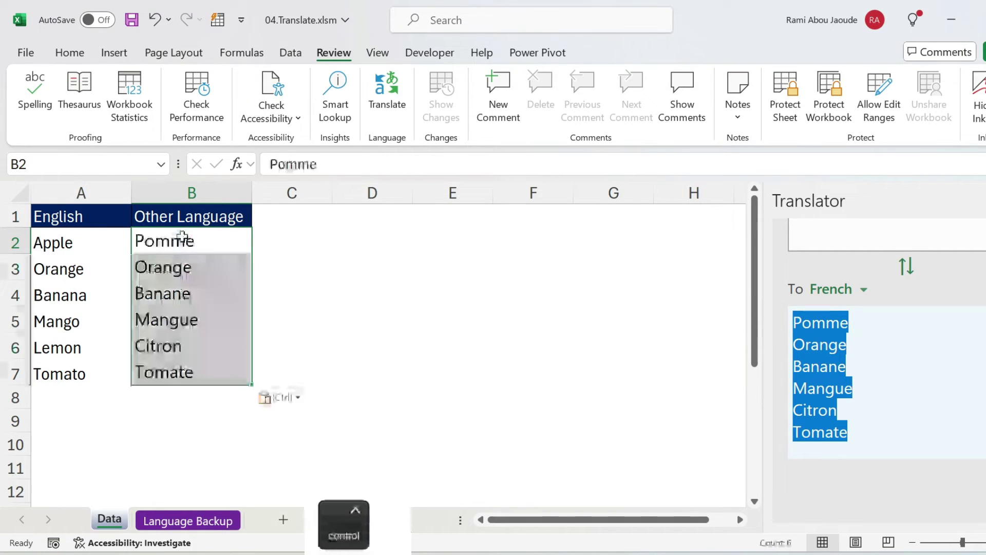
pyautogui.click(310, 295)
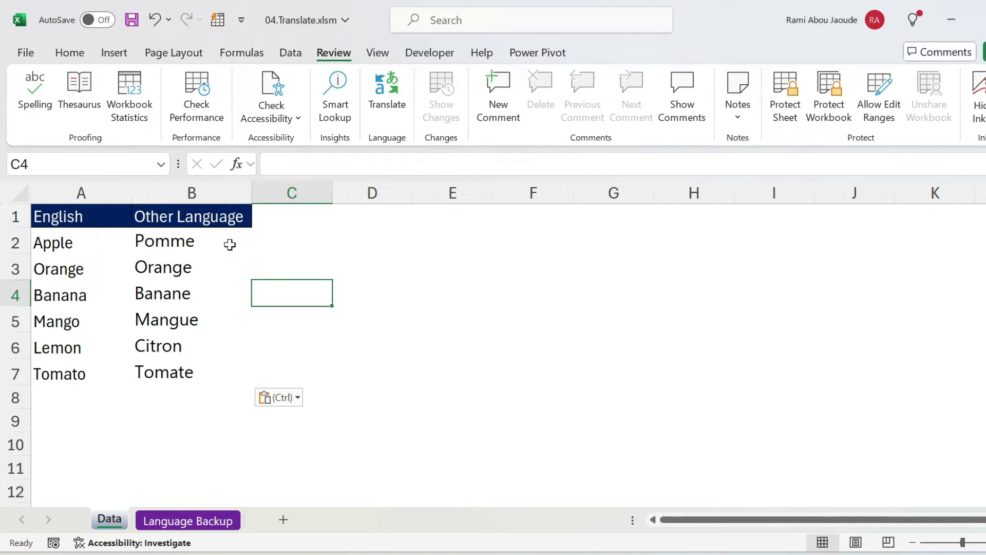
# Clear the French words from B2:B7, keeping only B2 selected
pyautogui.click(212, 240)
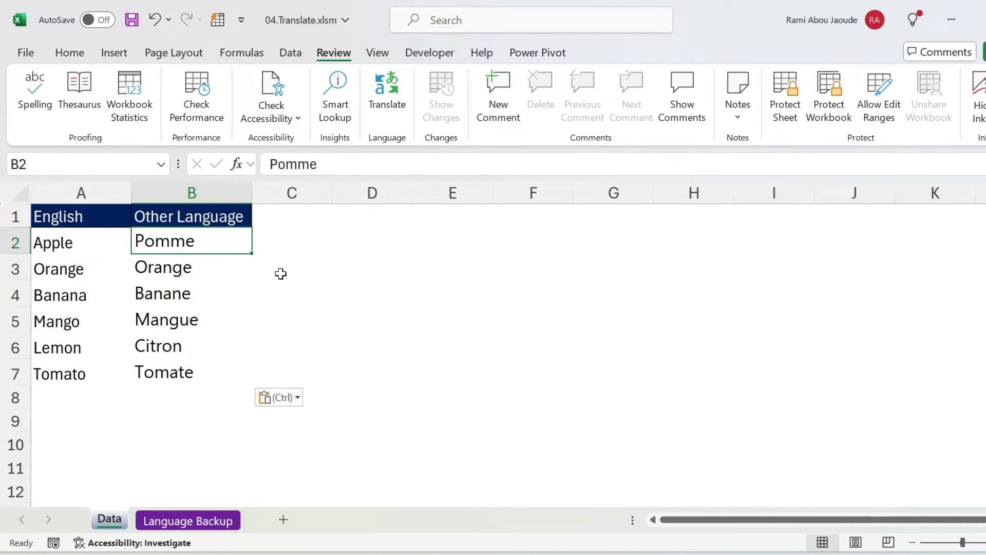
pyautogui.hotkey('ctrl', 'shift', 'Down')
pyautogui.press('Delete')
pyautogui.hotkey('shift', 'BackSpace')
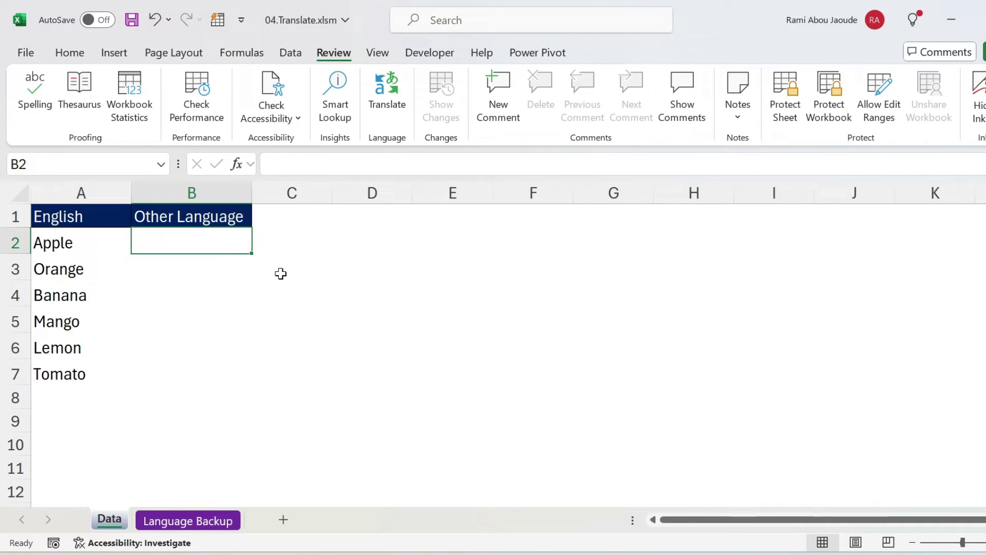
# Enter =Translate(A2,"en","it") in B2 to get the Italian Mela
pyautogui.write('=tra')
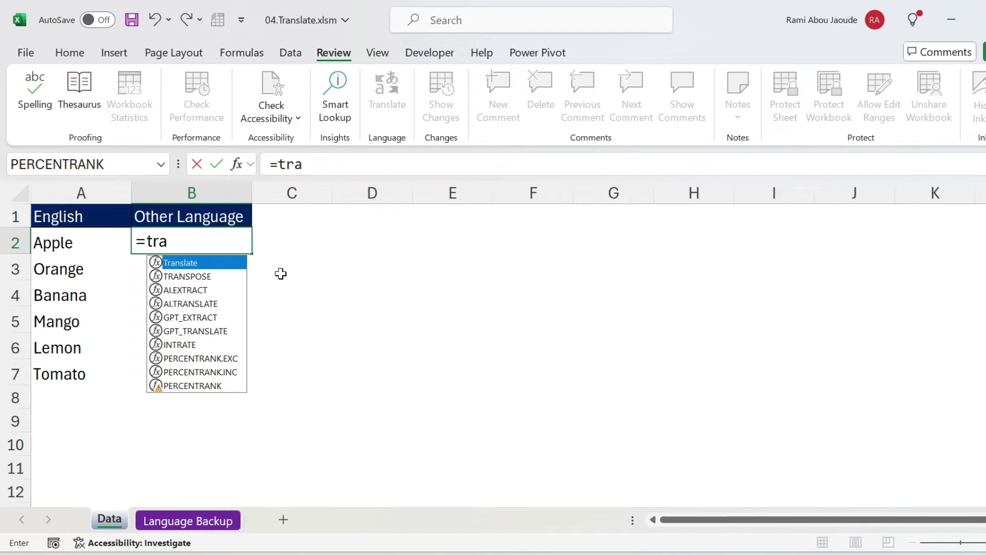
pyautogui.doubleClick(211, 264)
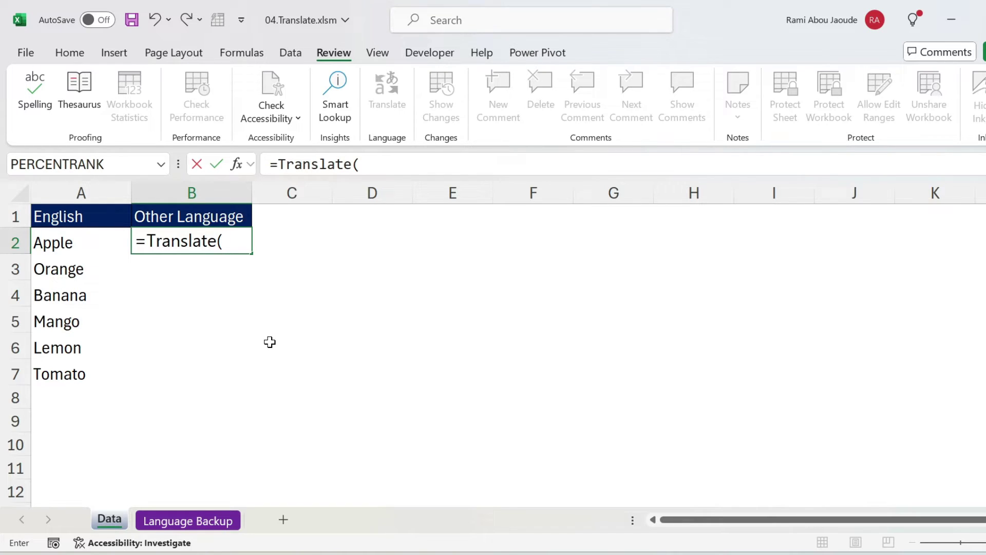
pyautogui.click(94, 245)
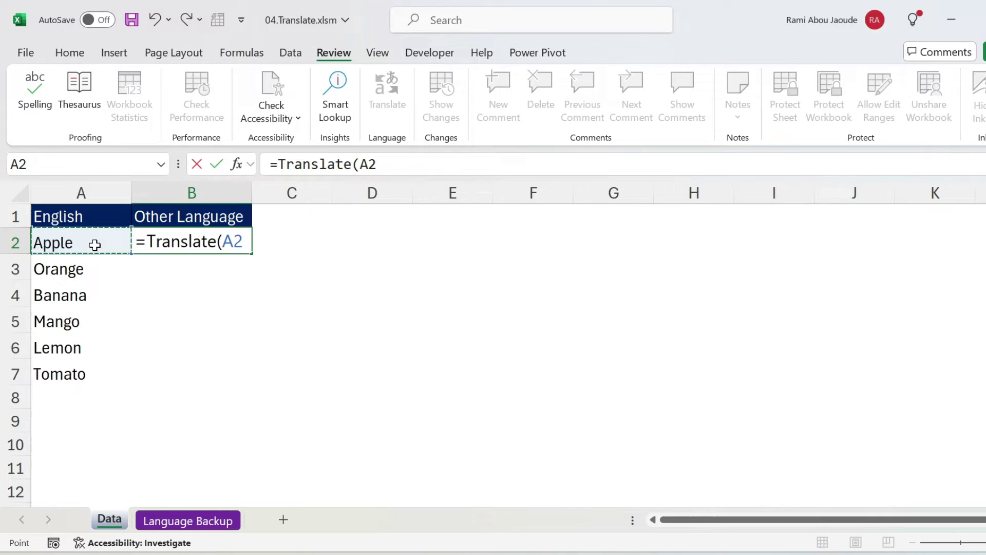
pyautogui.write(',')
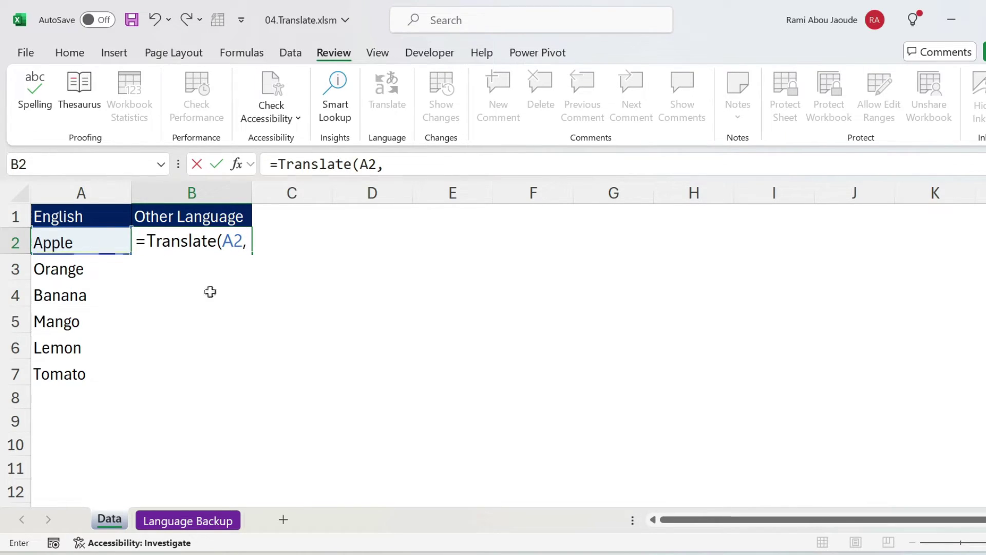
pyautogui.write('"en",')
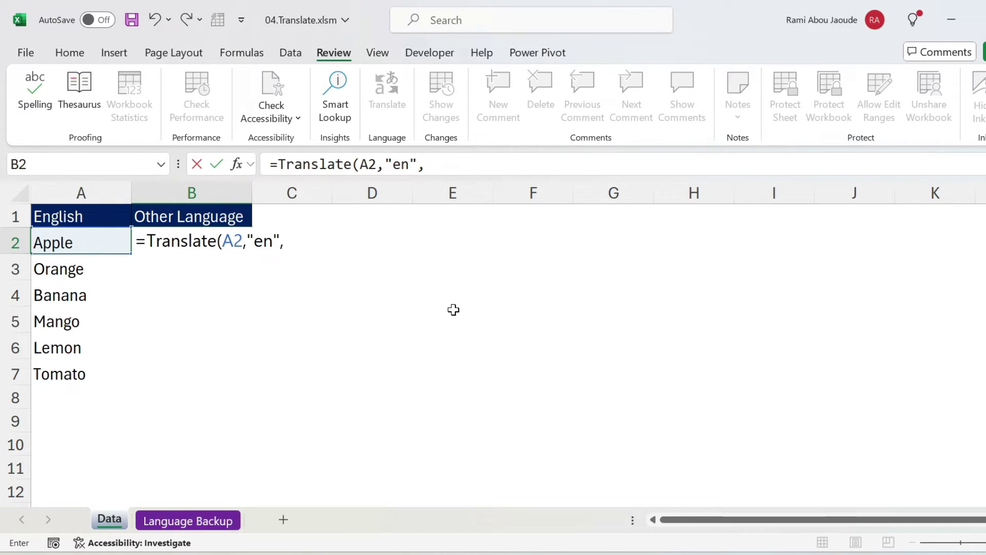
pyautogui.write('"it')
pyautogui.press('Return')
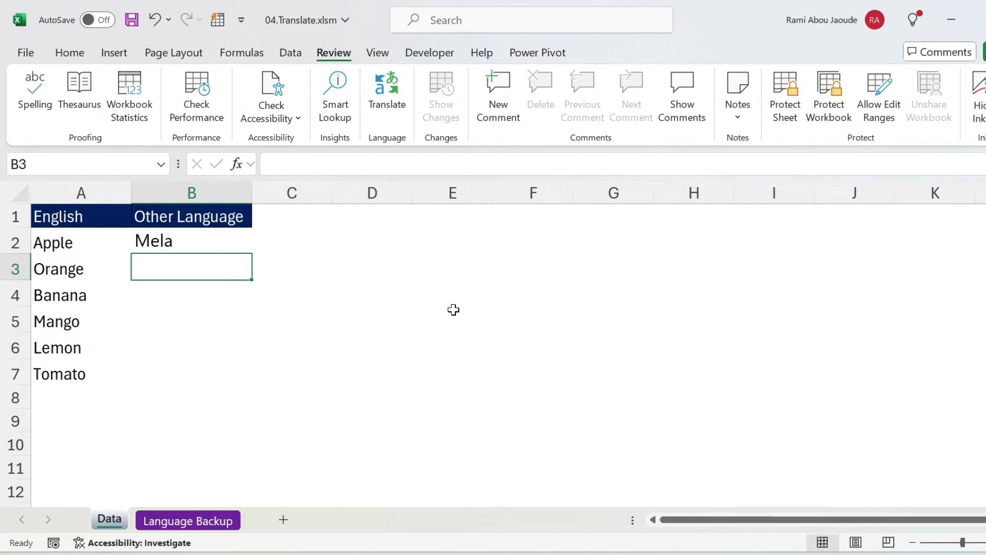
# Fill the Italian Translate formula down to B7, then view the Language Backup code table
pyautogui.click(205, 242)
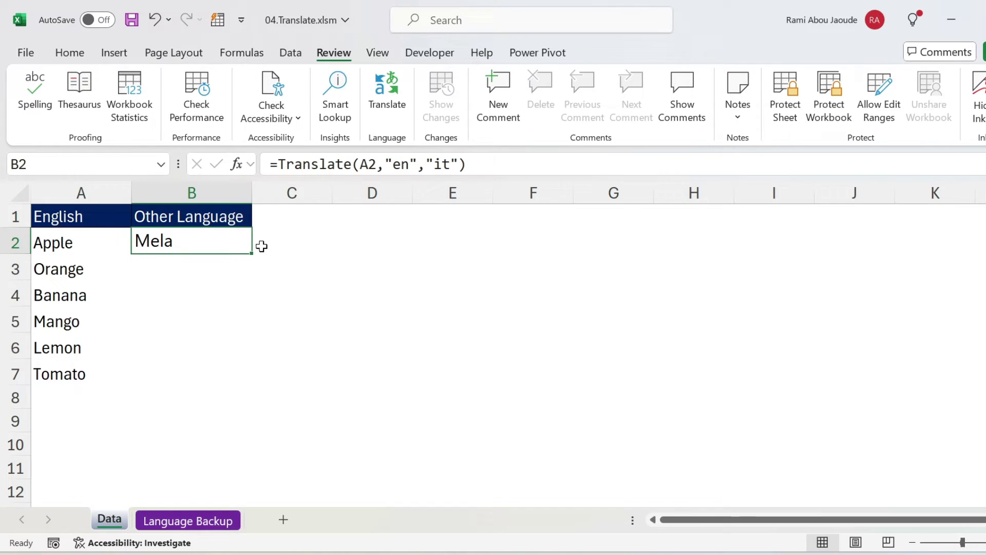
pyautogui.doubleClick(251, 253)
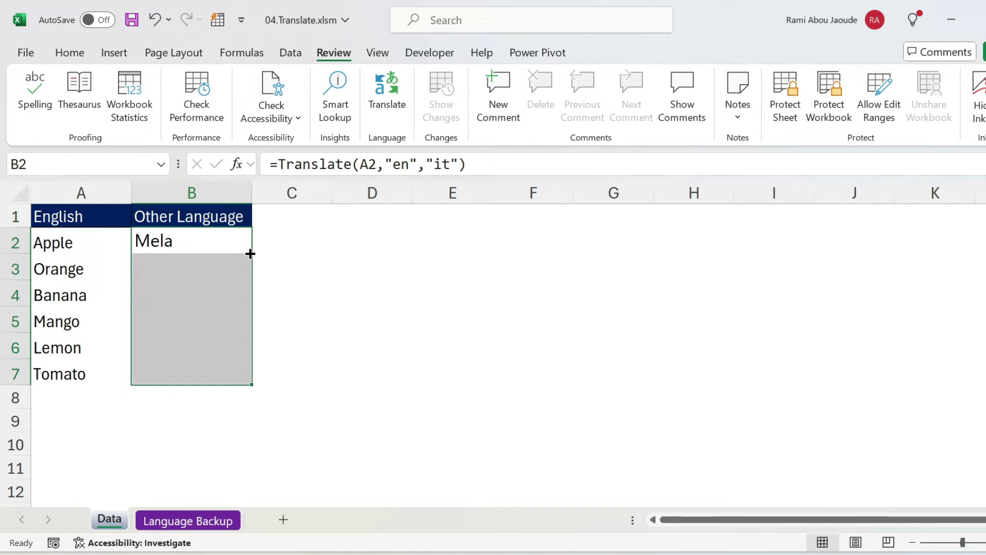
pyautogui.click(200, 522)
pyautogui.scroll(17, 177, 367)
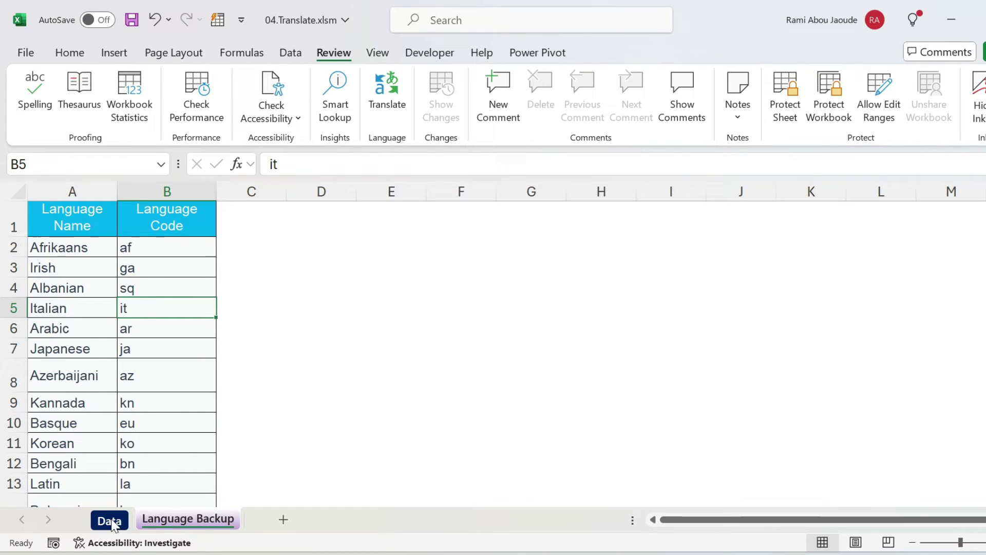
# Give D1 a list validation sourced from 'Language Backup'!$A$2:$A$65
pyautogui.click(110, 520)
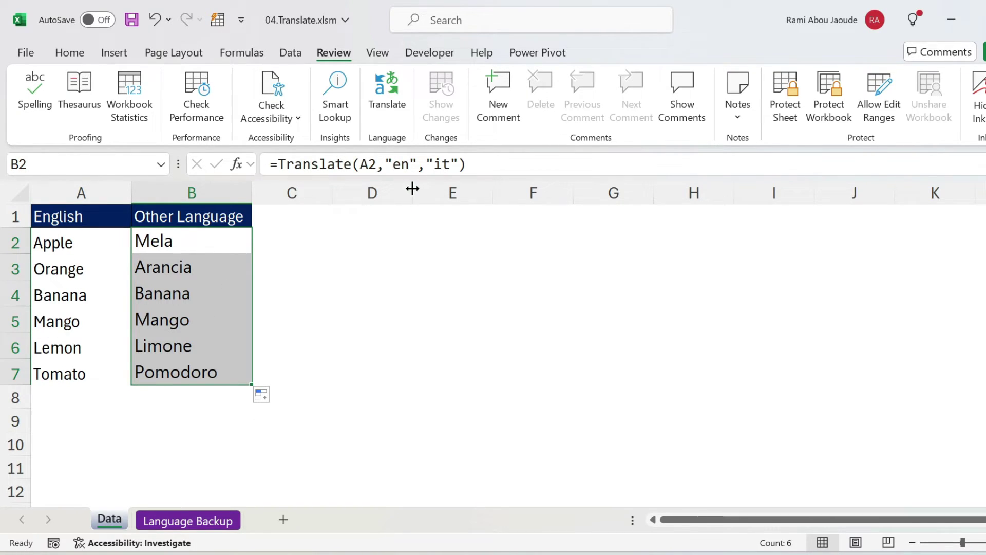
pyautogui.click(370, 220)
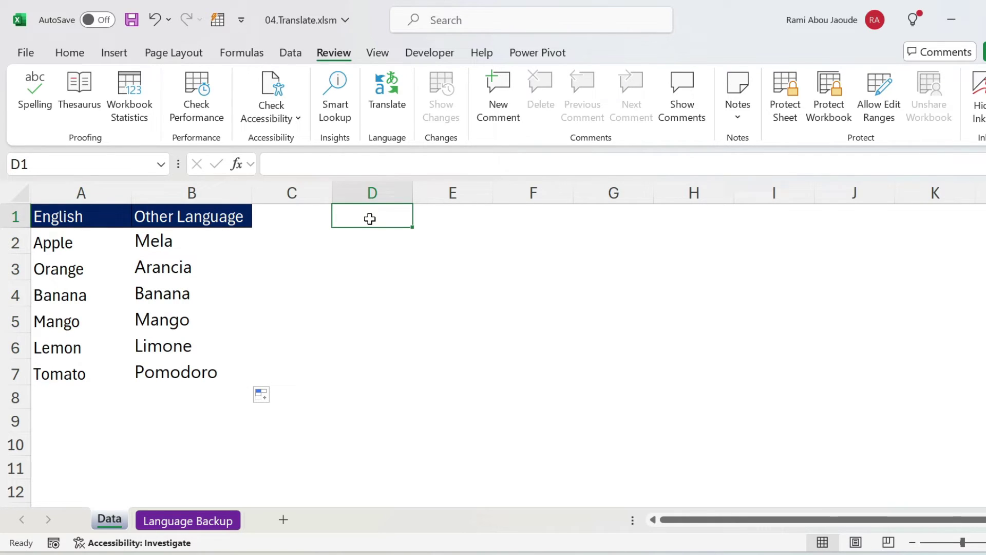
pyautogui.click(288, 51)
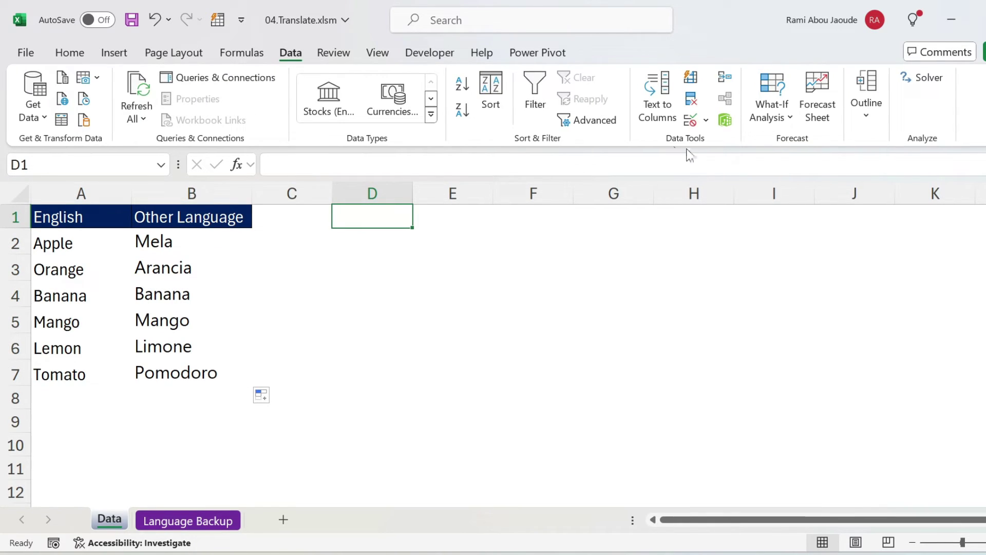
pyautogui.click(689, 122)
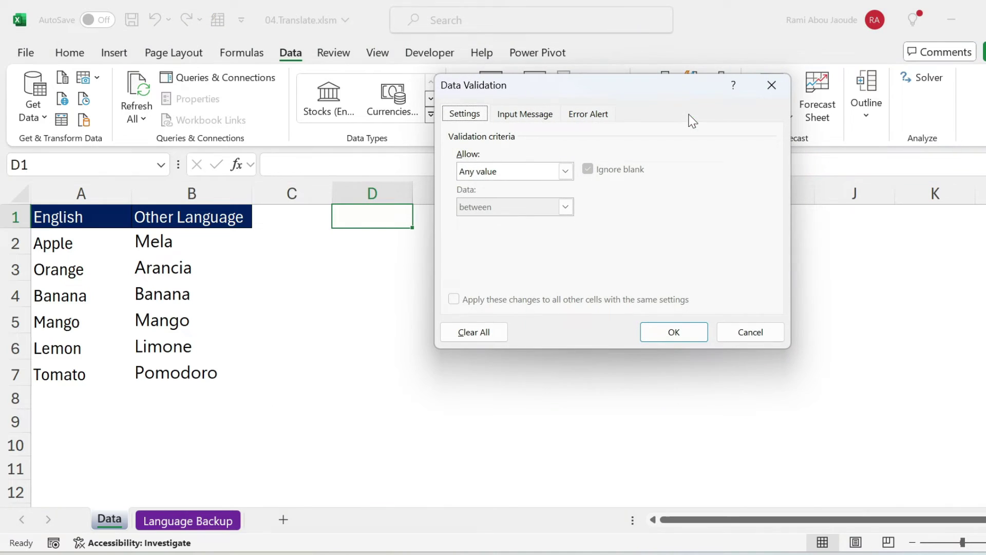
pyautogui.click(530, 175)
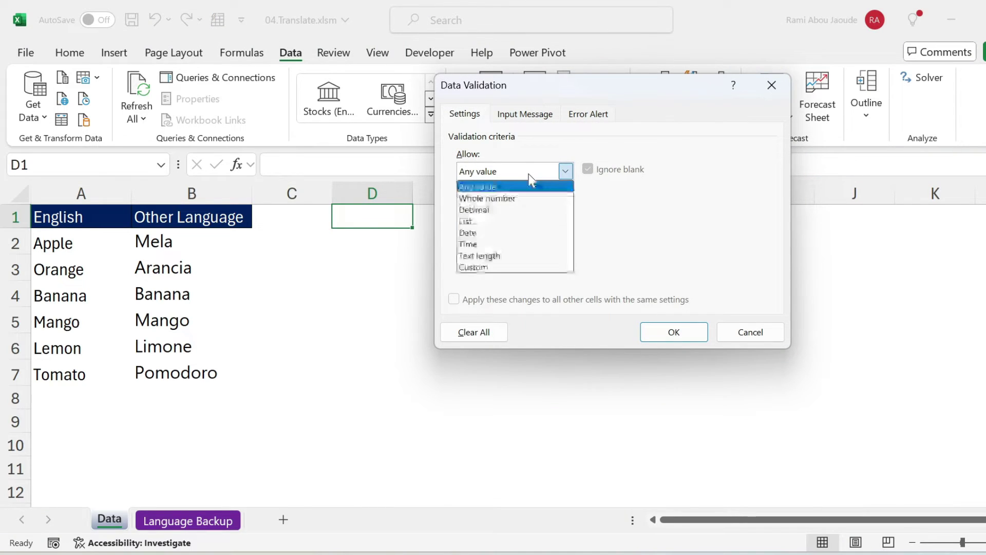
pyautogui.click(504, 221)
pyautogui.click(676, 241)
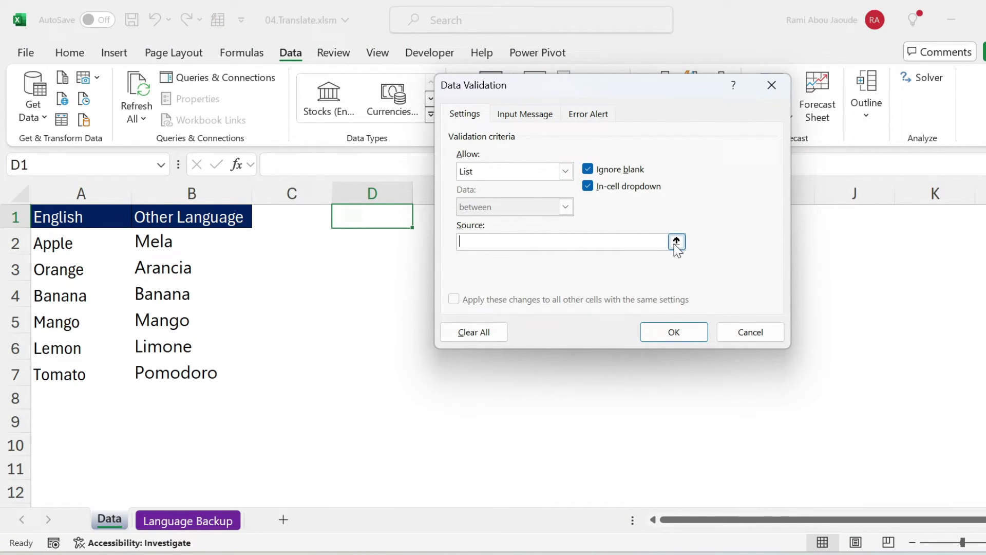
pyautogui.click(232, 520)
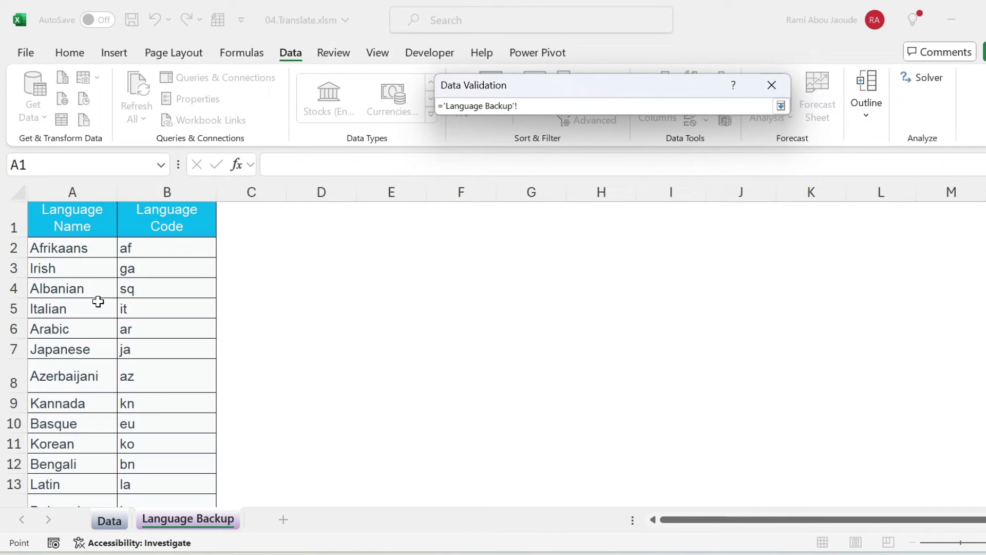
pyautogui.click(85, 255)
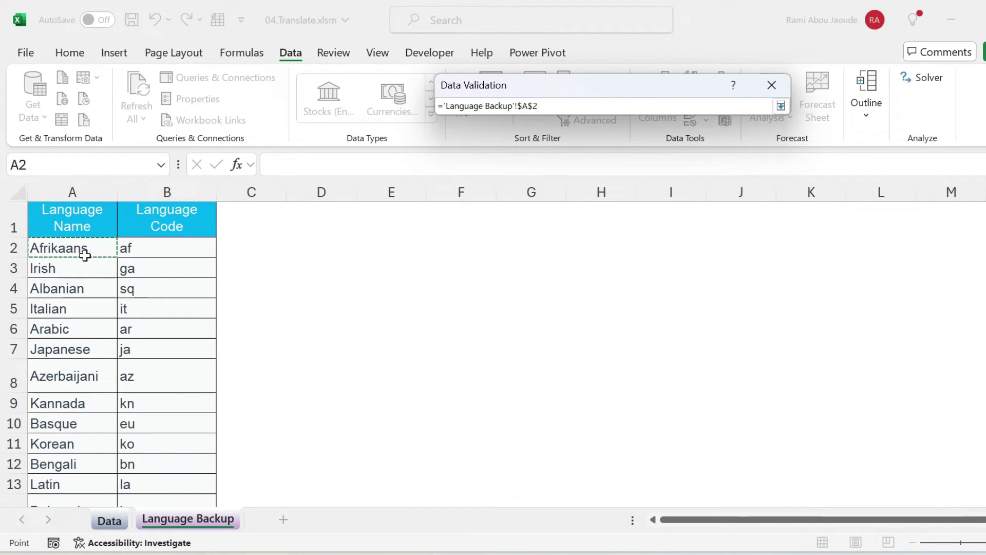
pyautogui.hotkey('ctrl', 'shift', 'Down')
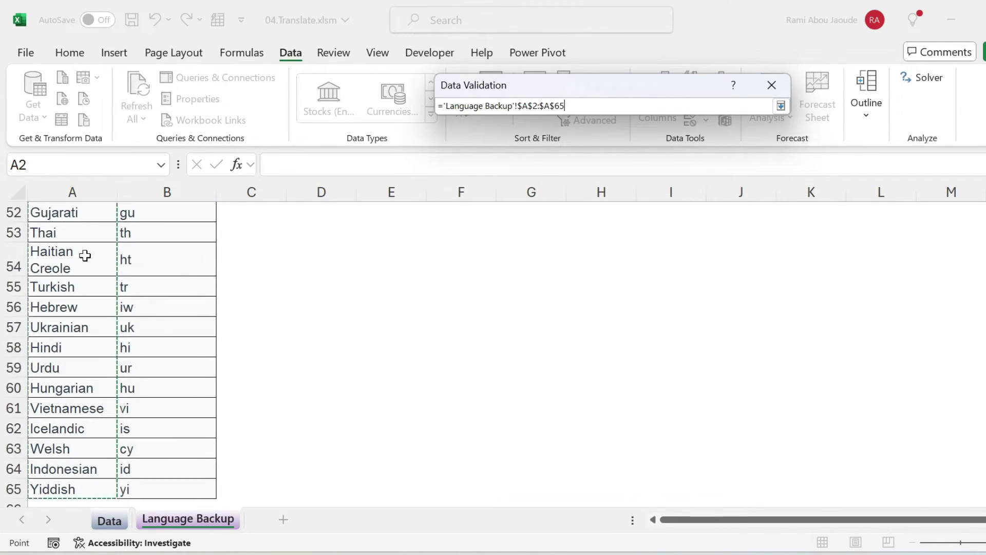
pyautogui.click(782, 105)
pyautogui.click(676, 330)
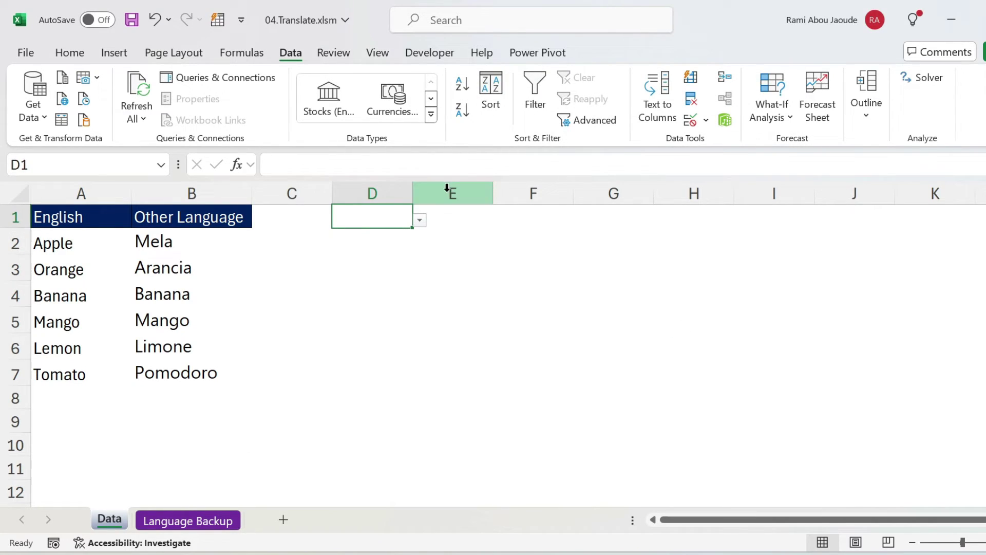
# Pick French in D1's dropdown and begin a VLOOKUP formula in E1
pyautogui.click(420, 220)
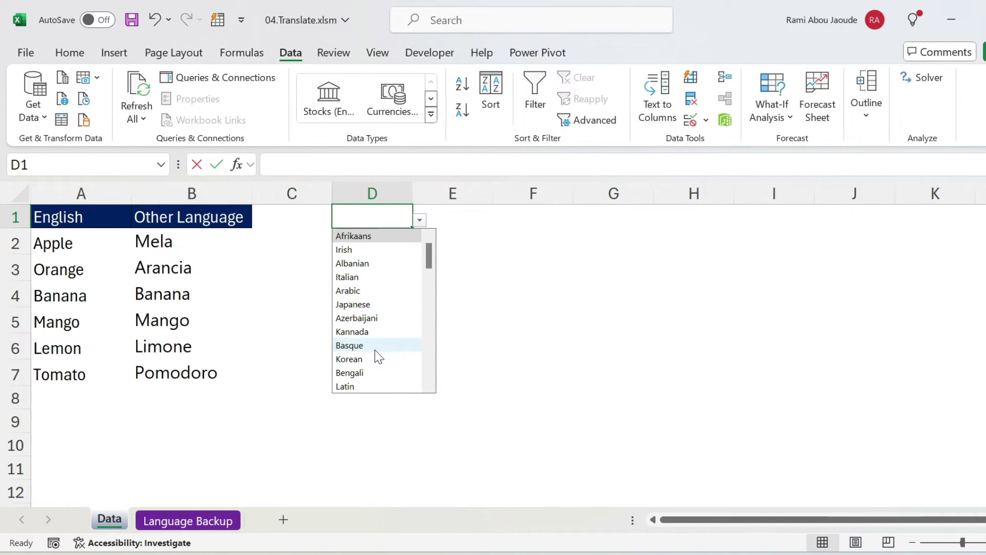
pyautogui.write('fre')
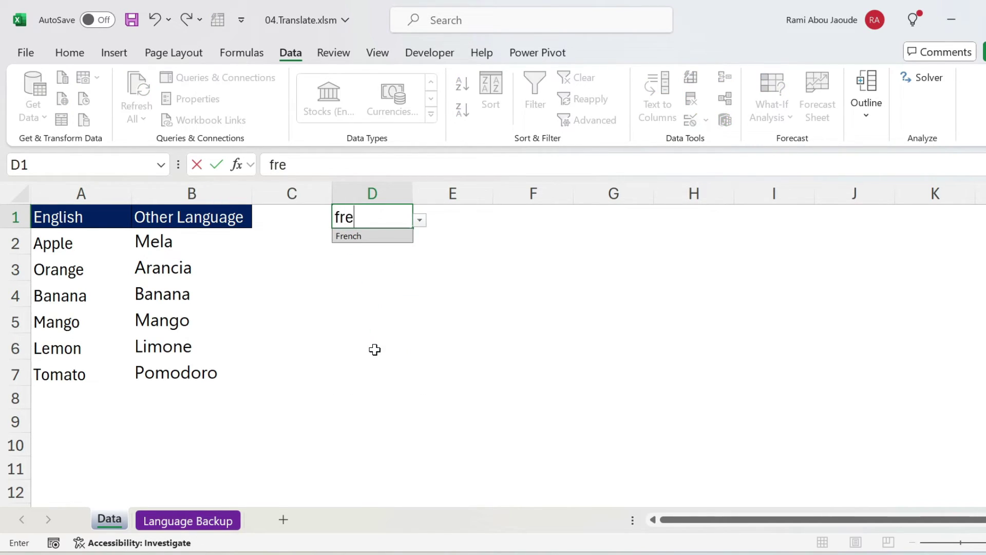
pyautogui.click(372, 239)
pyautogui.click(456, 227)
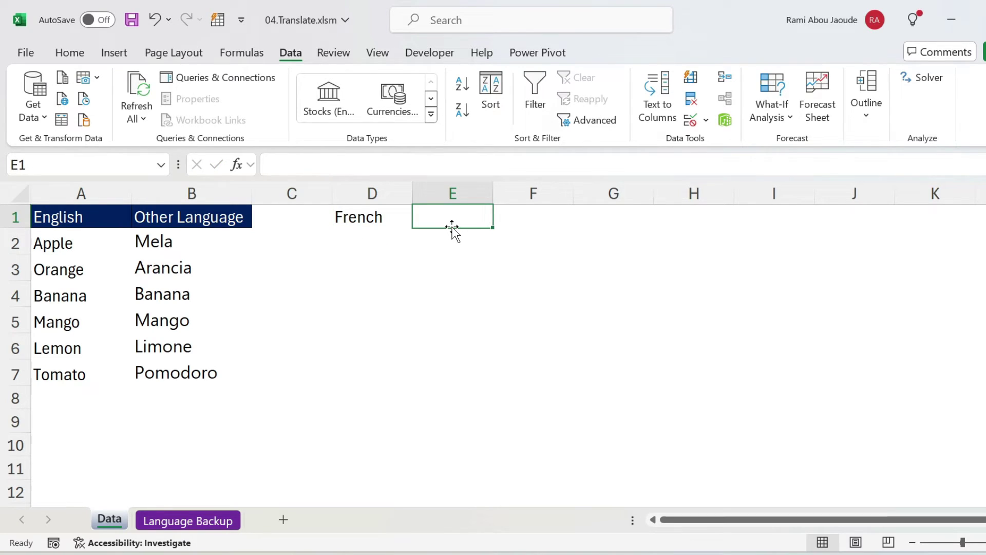
pyautogui.write('=vlookup')
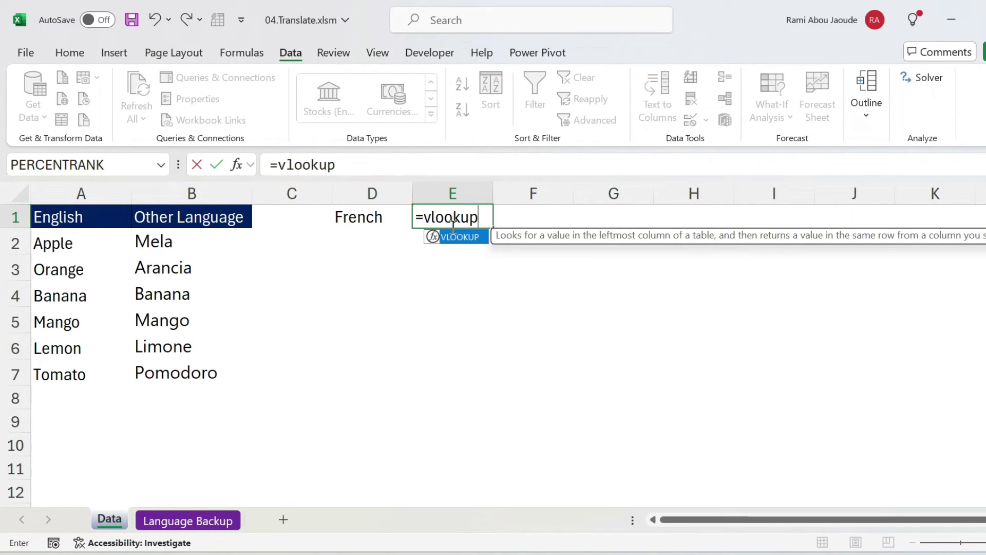
pyautogui.write('(')
# Finish E1 as =VLOOKUP(D1,'Language Backup'!A:B,2,FALSE) to return the code fr
pyautogui.click(361, 222)
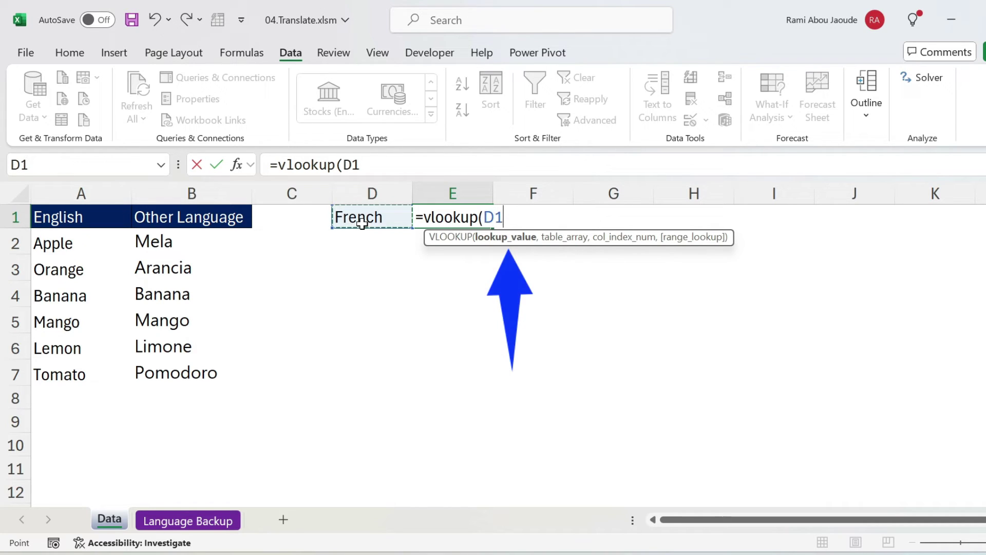
pyautogui.write(',')
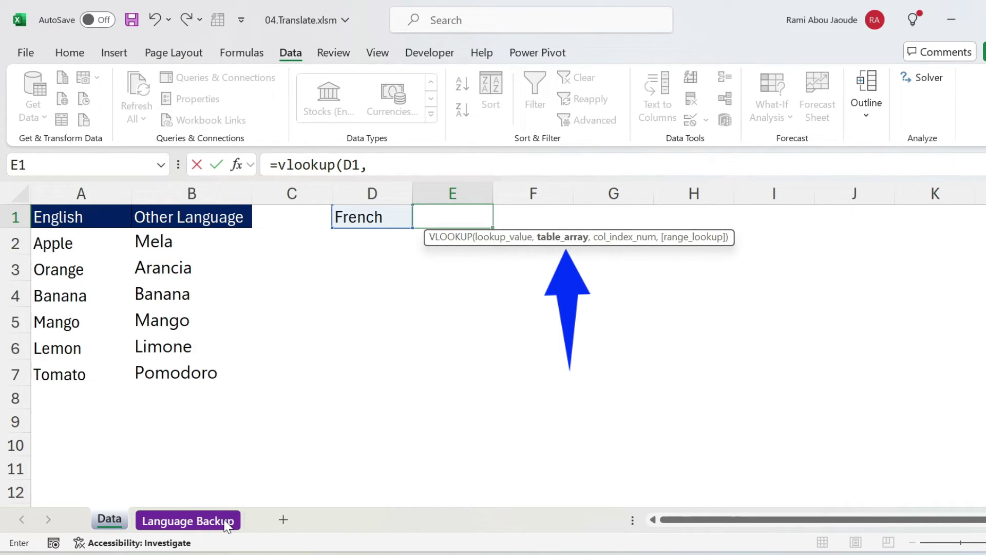
pyautogui.click(226, 524)
pyautogui.moveTo(92, 193); pyautogui.dragTo(141, 191)
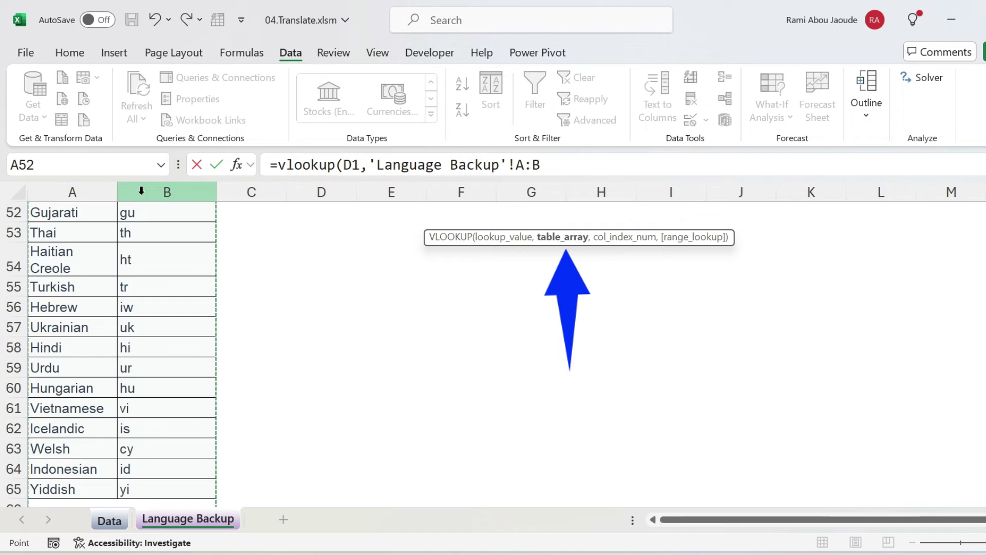
pyautogui.write(',')
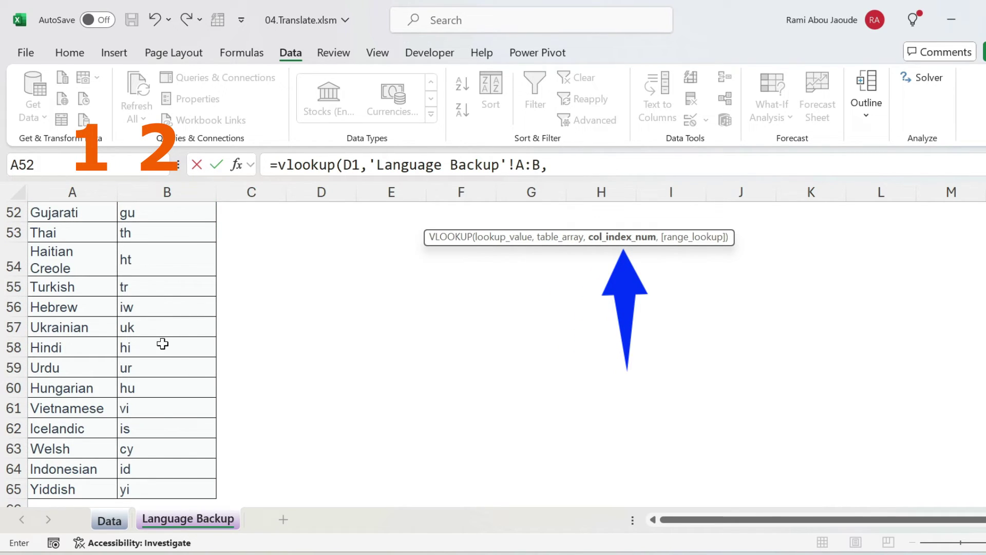
pyautogui.write('2,false')
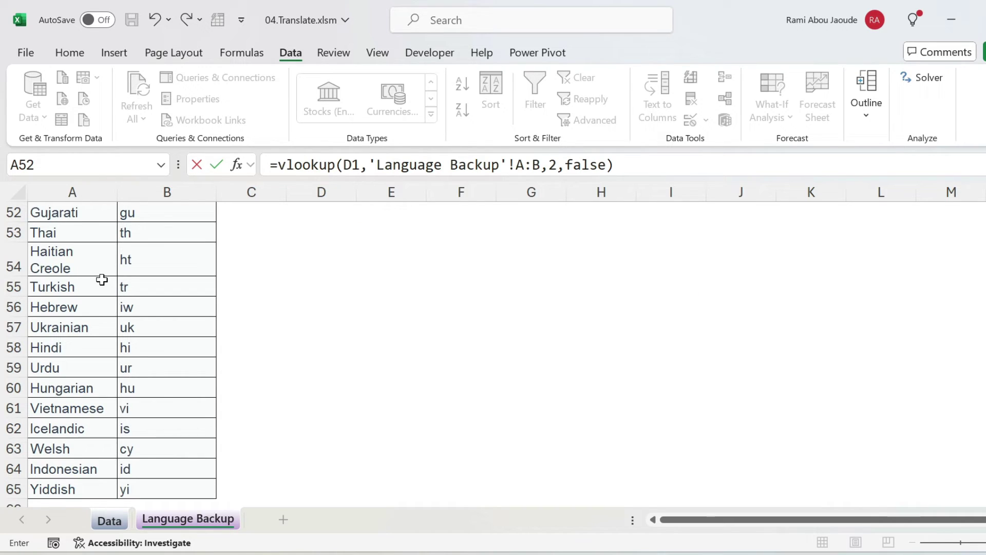
pyautogui.write(')')
pyautogui.press('Return')
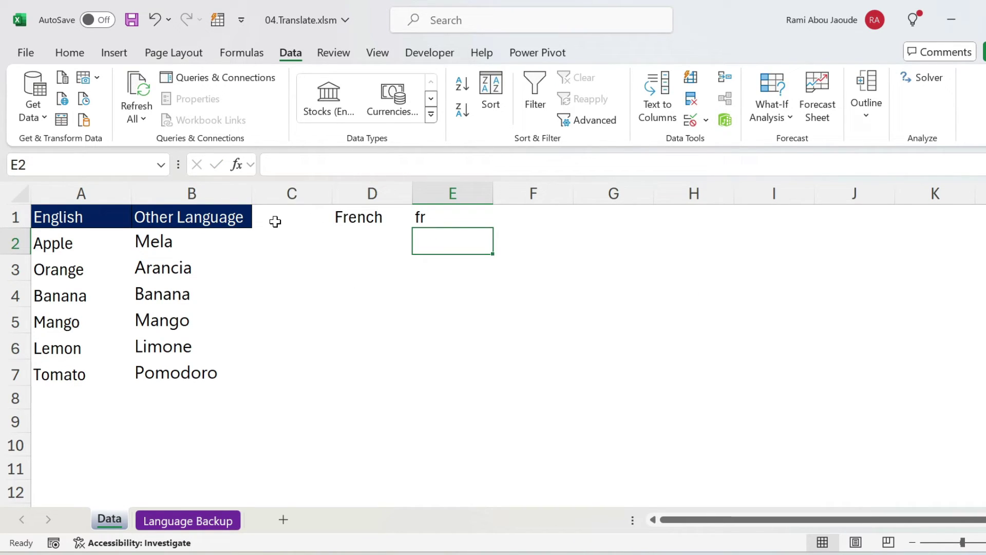
# Replace B2's "it" argument with $E$1 and fill down to B7, showing French words
pyautogui.click(238, 236)
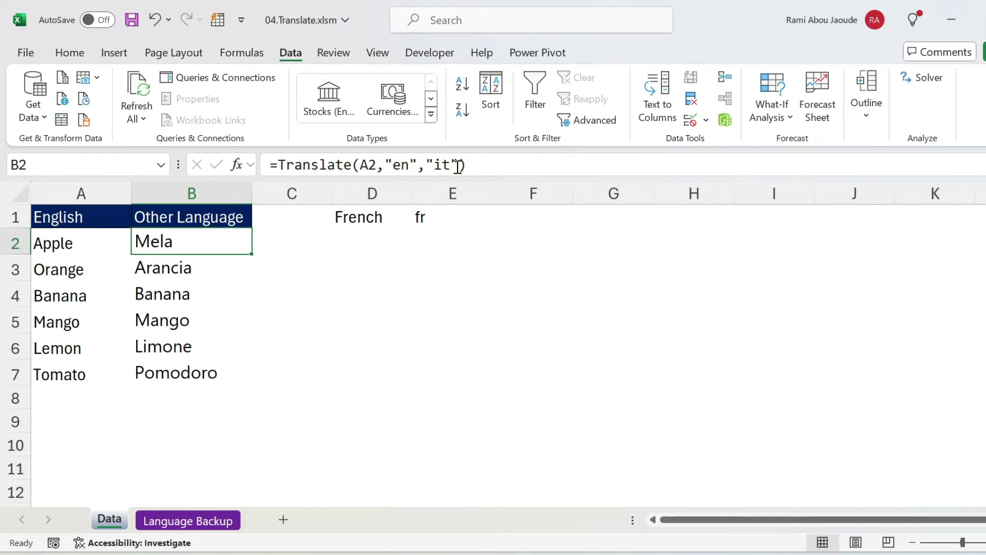
pyautogui.moveTo(457, 167)
pyautogui.mouseDown()
pyautogui.moveTo(434, 168)
pyautogui.moveTo(458, 162)
pyautogui.mouseUp()
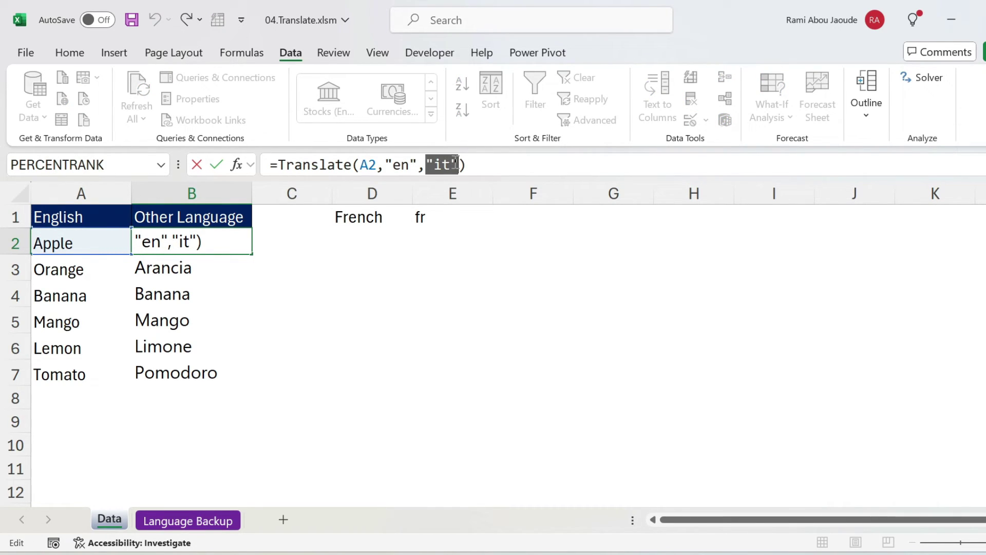
pyautogui.press('BackSpace')
pyautogui.click(420, 218)
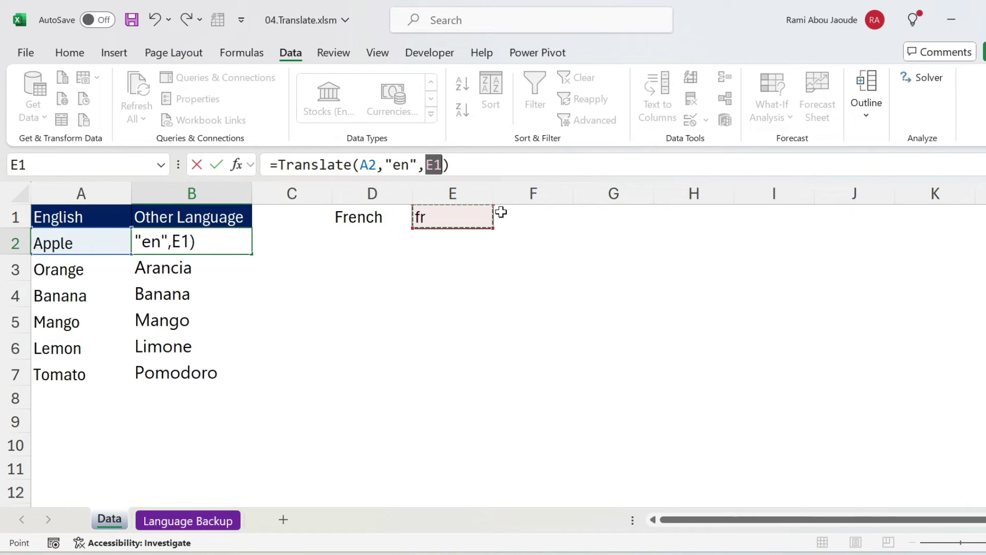
pyautogui.press('F4')
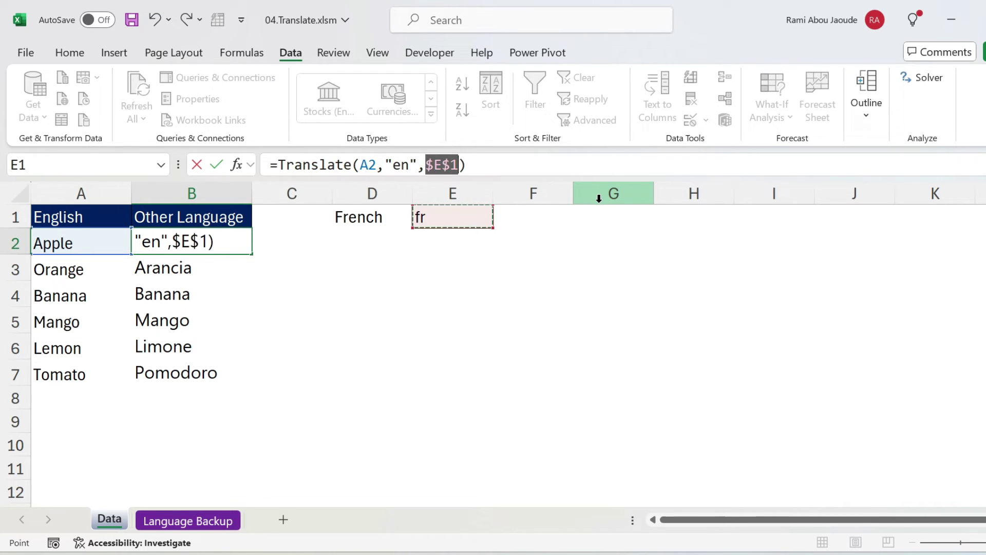
pyautogui.press('Return')
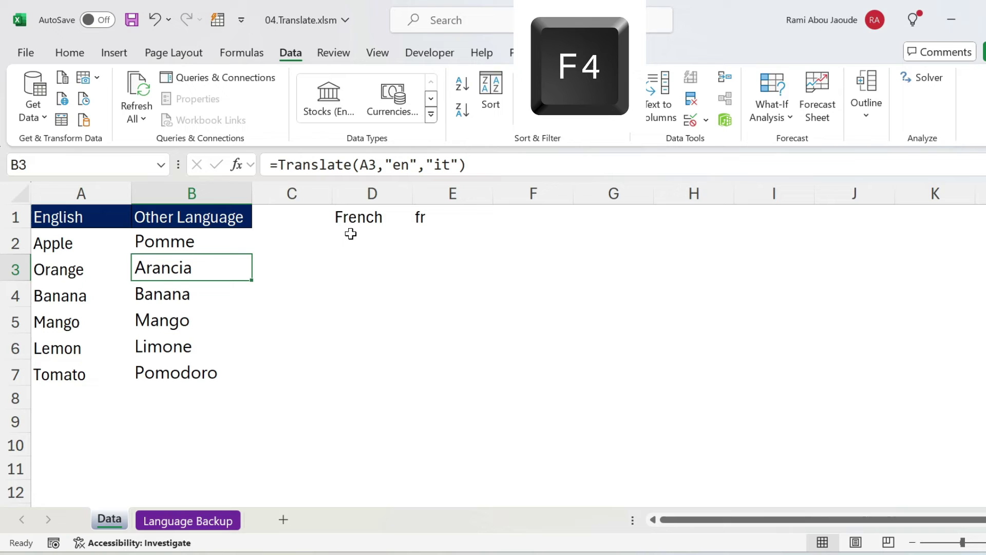
pyautogui.click(236, 235)
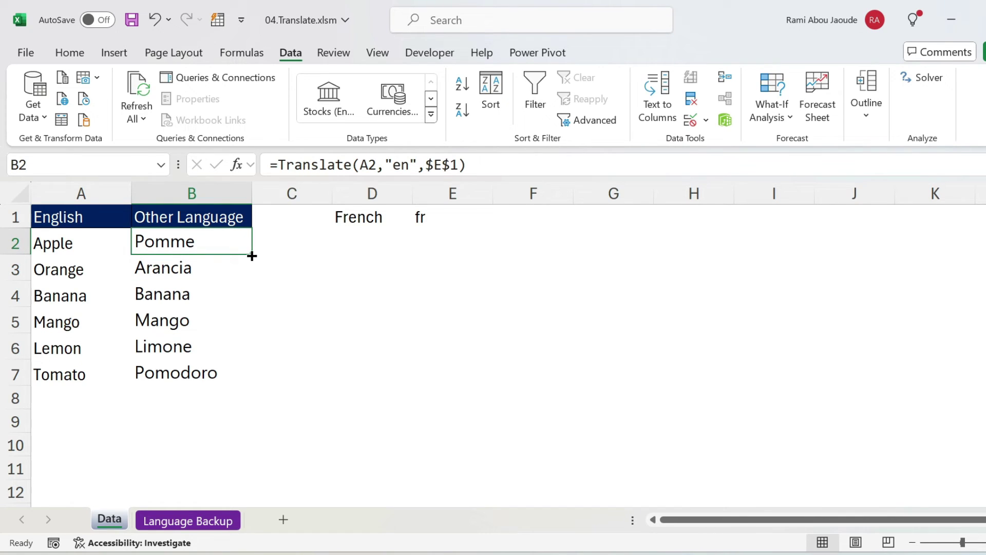
pyautogui.doubleClick(253, 253)
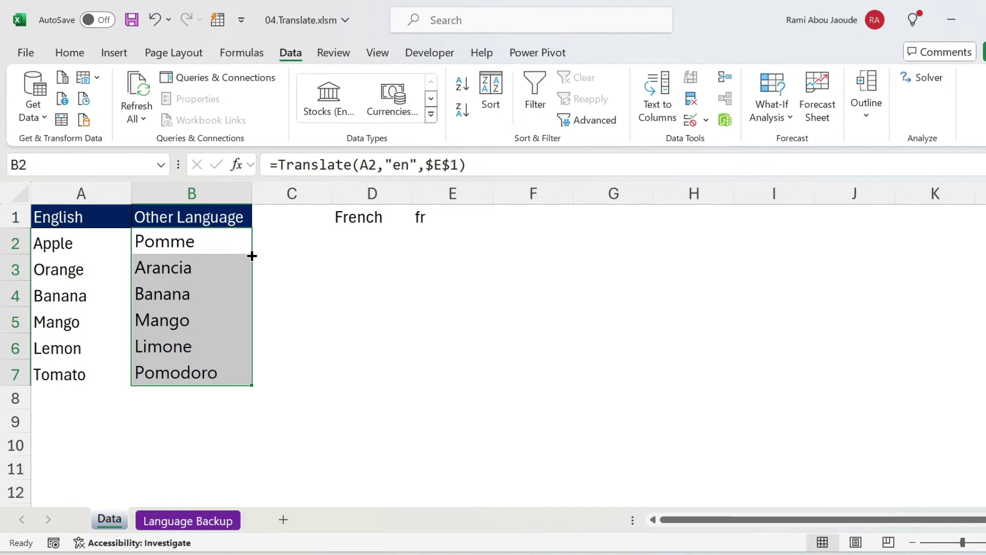
pyautogui.click(434, 221)
# Switch D1's language to German
pyautogui.click(405, 215)
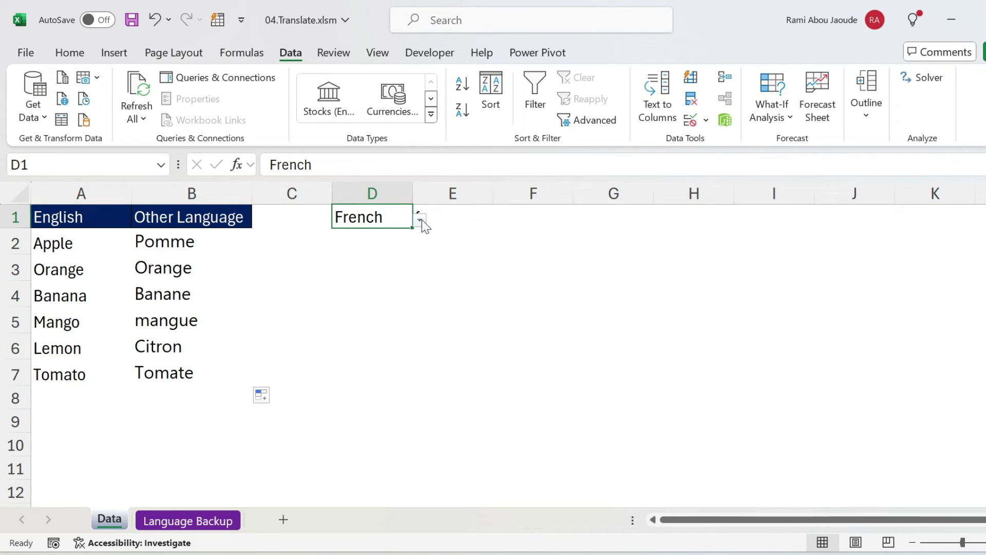
pyautogui.click(420, 220)
pyautogui.write('ger')
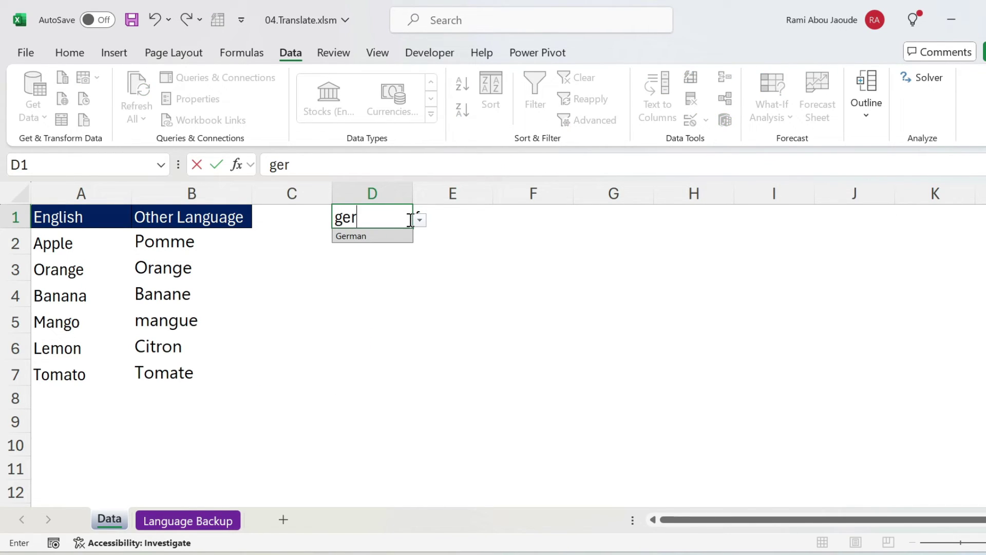
pyautogui.press('Return')
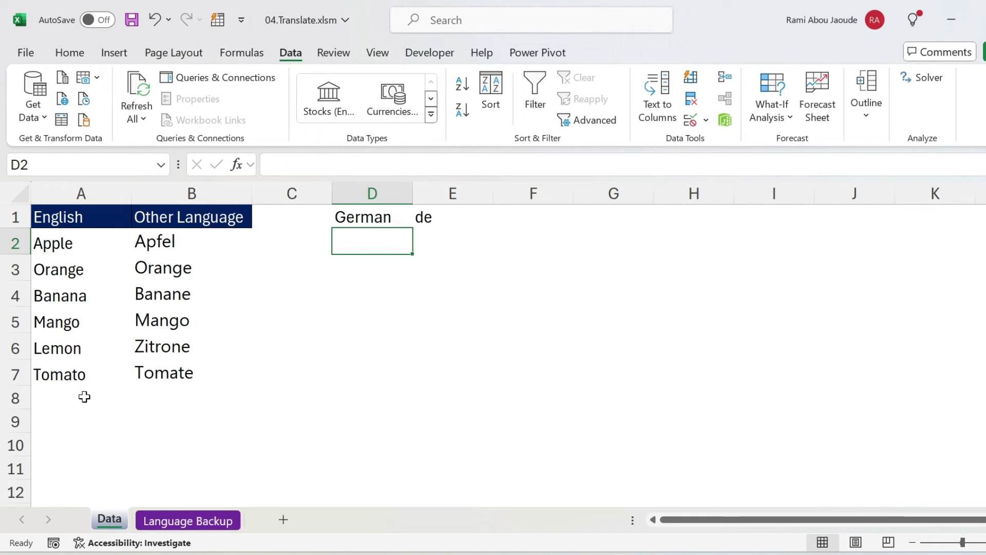
# Replace Apple in A2 with 'I ate an apple' and reselect B2 to show its German translation
pyautogui.click(72, 247)
pyautogui.write('I')
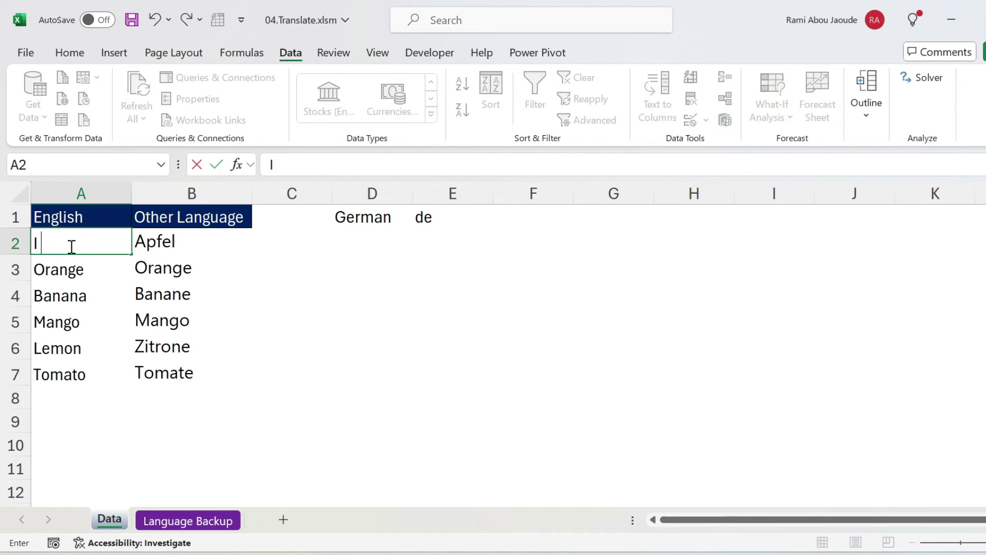
pyautogui.write(' ate an apple')
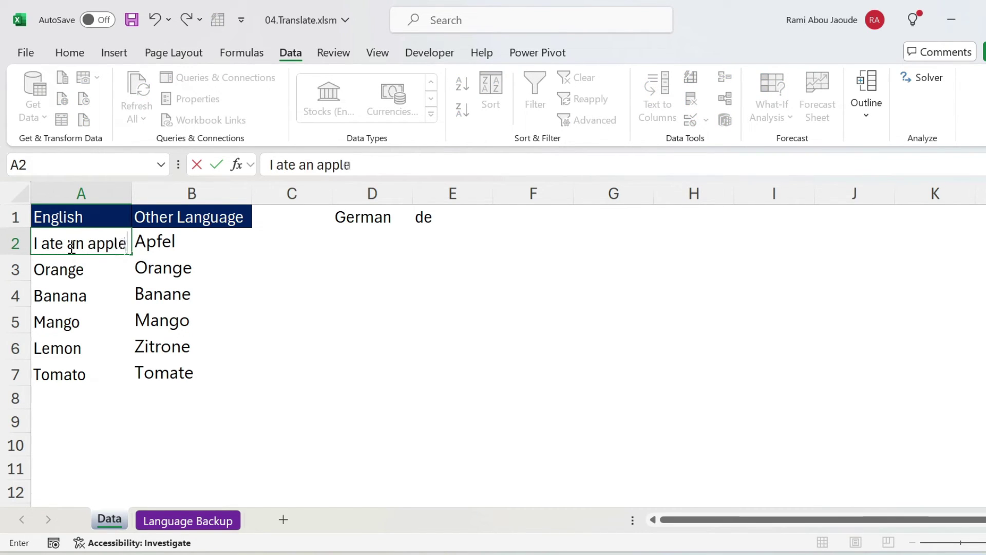
pyautogui.press('Return')
pyautogui.press('Up')
pyautogui.press('Right')
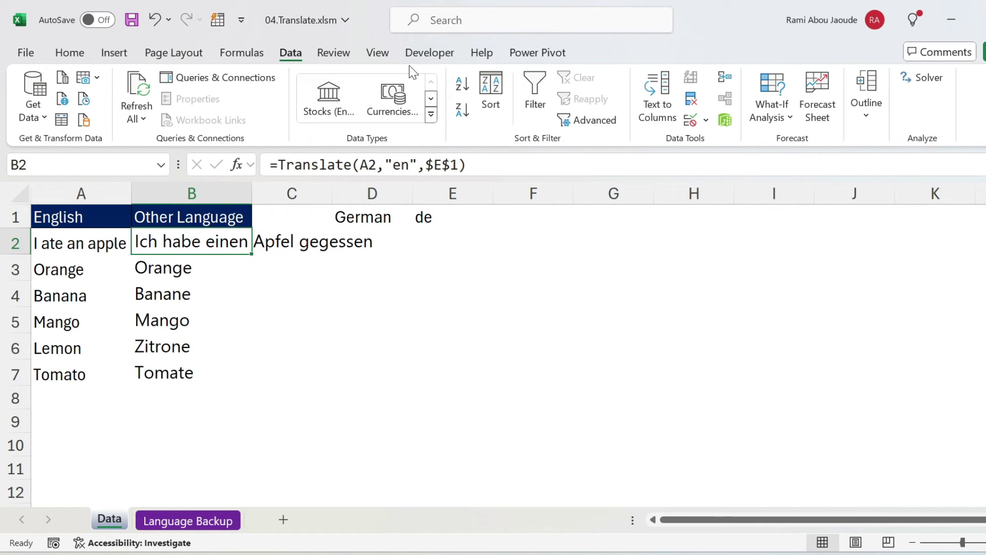
pyautogui.click(26, 53)
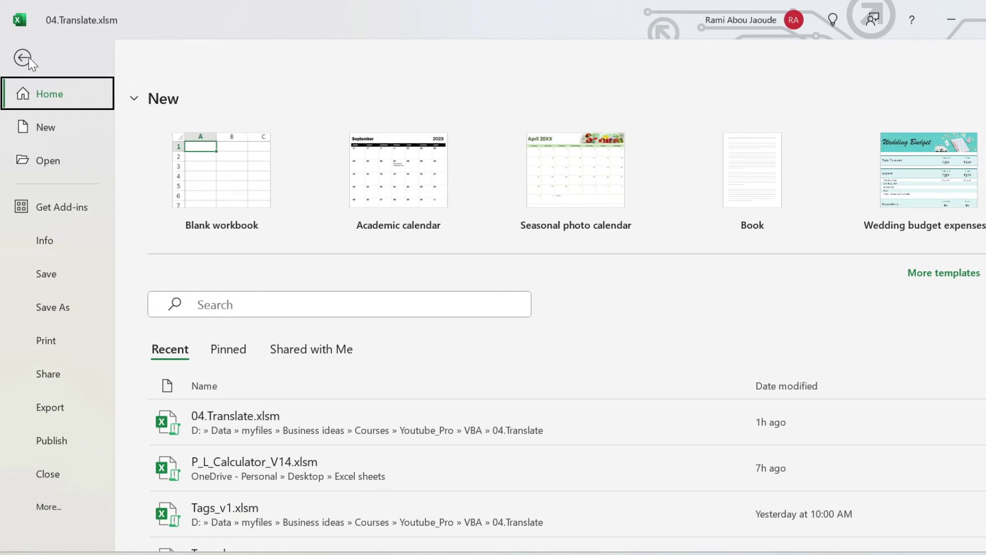
pyautogui.click(67, 504)
pyautogui.click(194, 522)
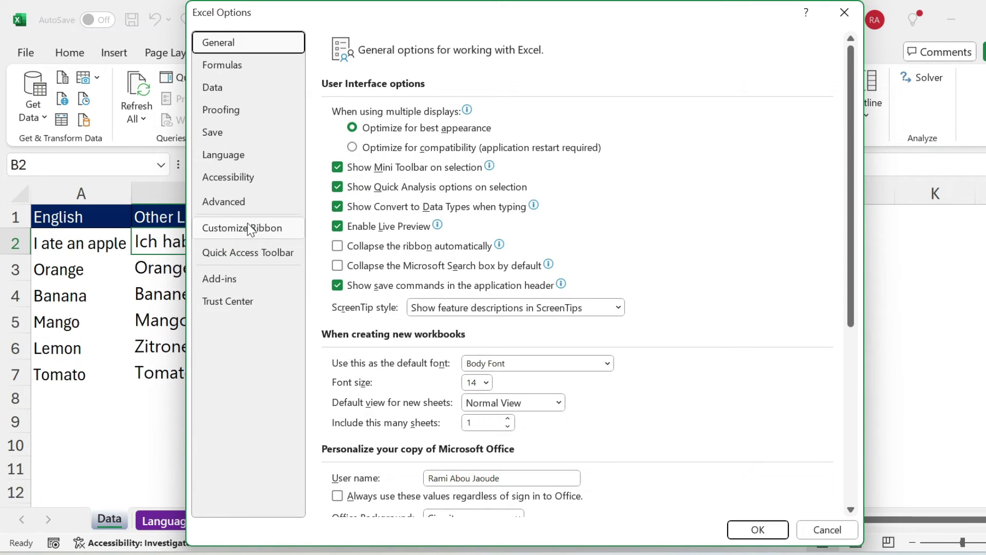
pyautogui.click(253, 228)
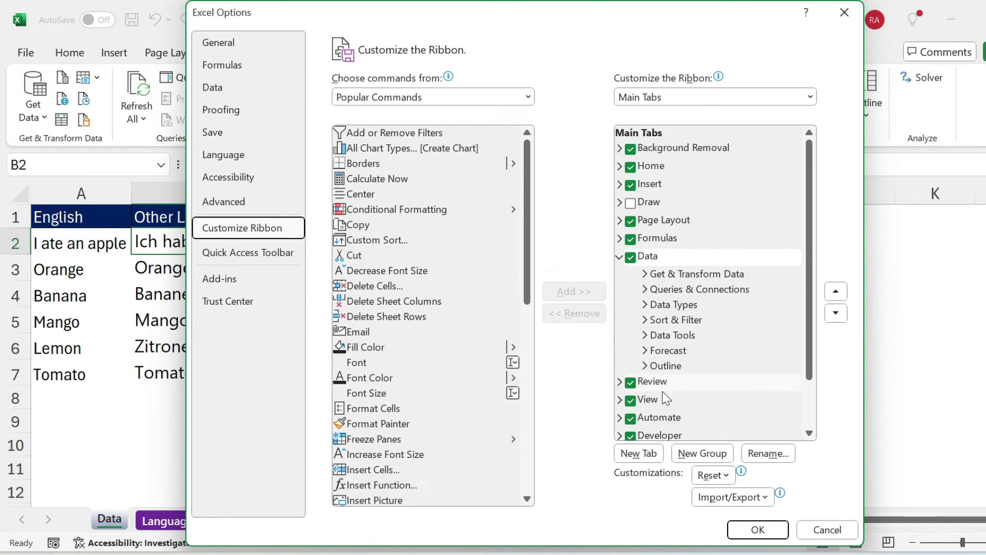
pyautogui.scroll(-1, 655, 382)
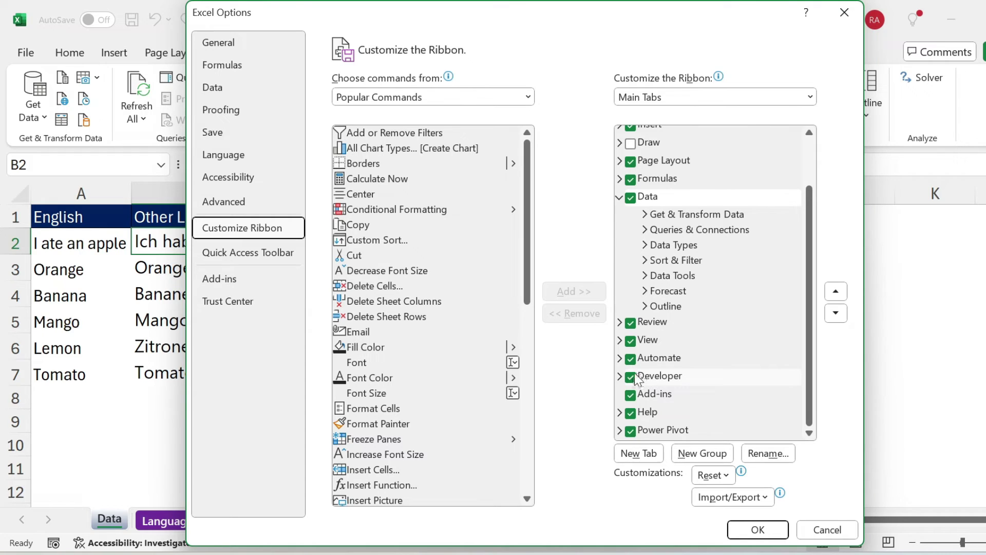
pyautogui.doubleClick(633, 376)
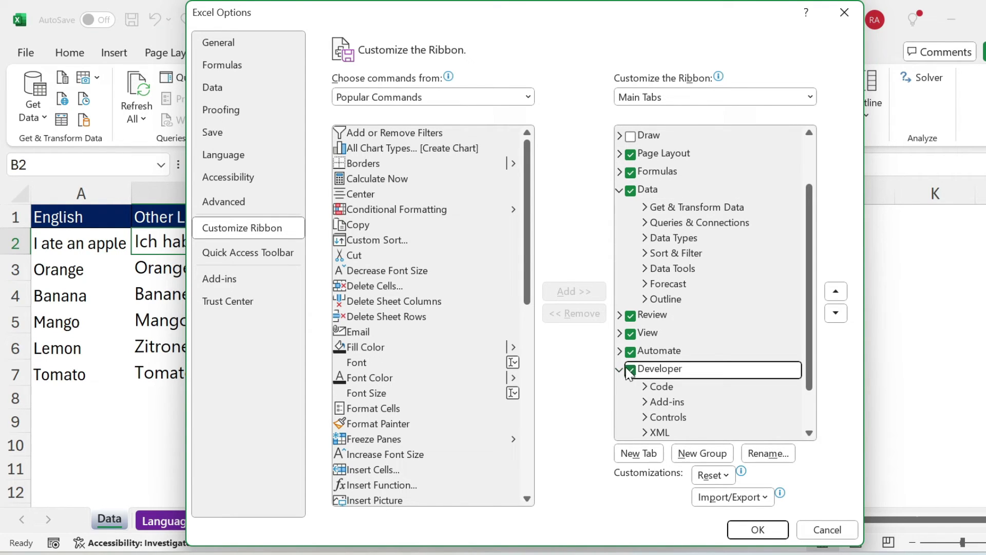
pyautogui.click(760, 530)
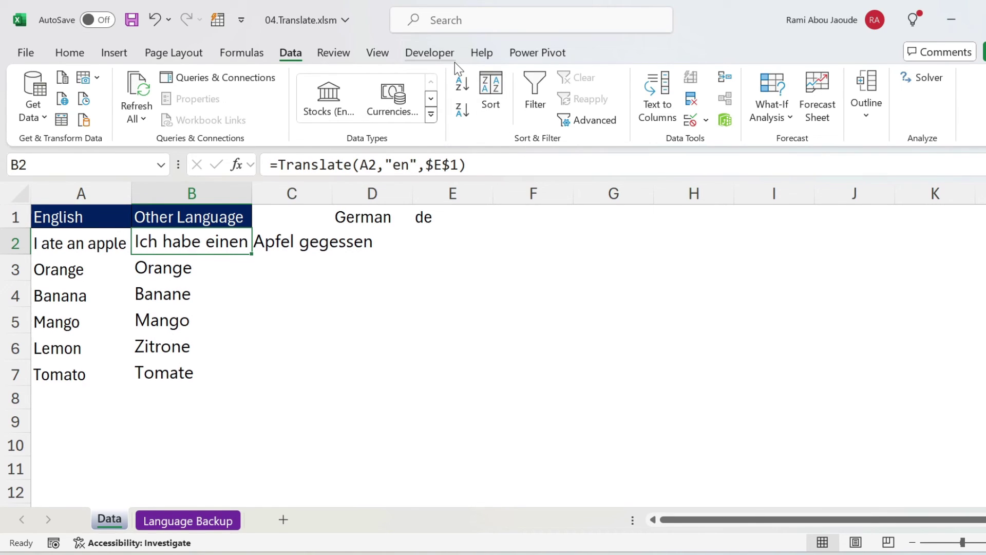
pyautogui.click(430, 52)
# Open the Translate_func module in VBA and point out the Google Translate URL and sText$, FromLang$, ToLang$ arguments
pyautogui.click(34, 90)
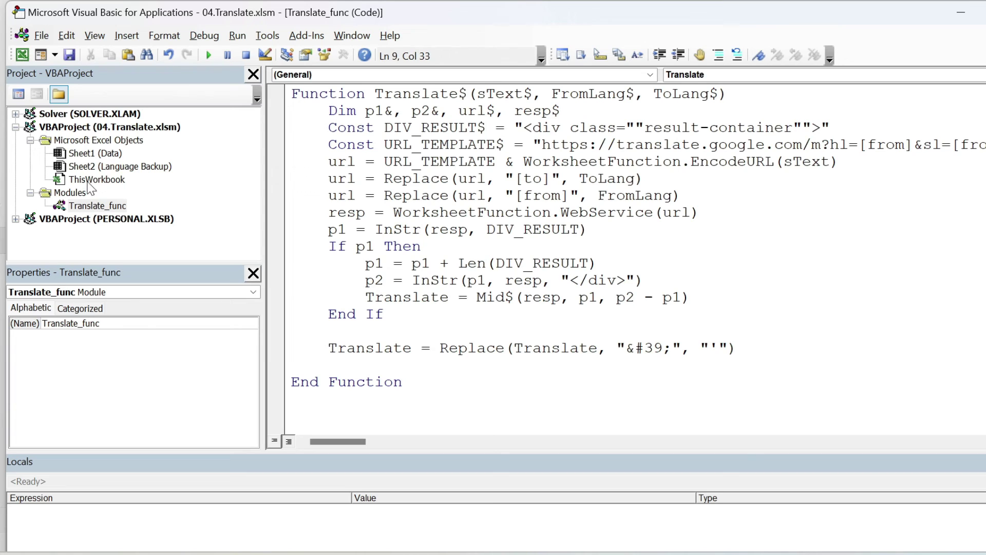
pyautogui.doubleClick(96, 156)
pyautogui.doubleClick(96, 206)
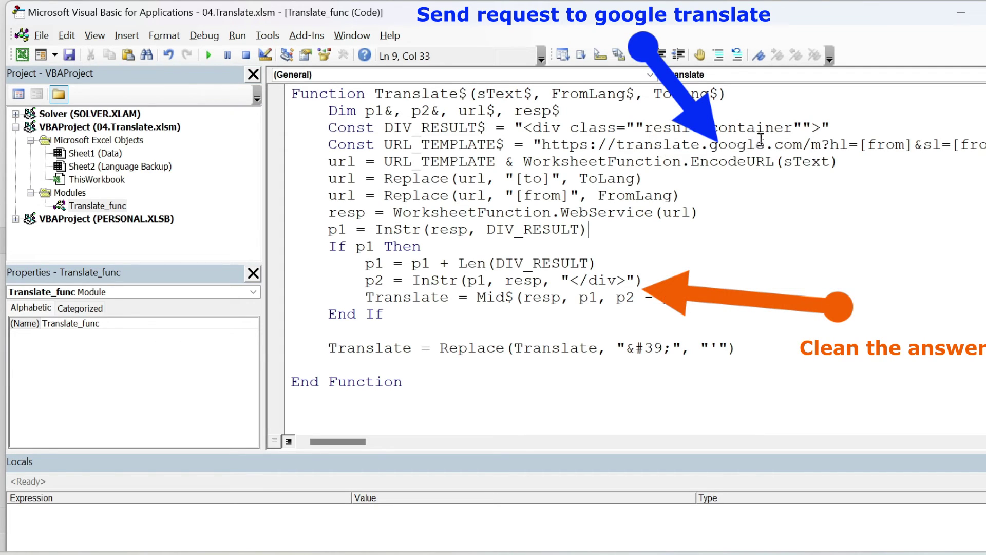
pyautogui.moveTo(756, 145); pyautogui.dragTo(648, 149)
pyautogui.doubleClick(503, 96)
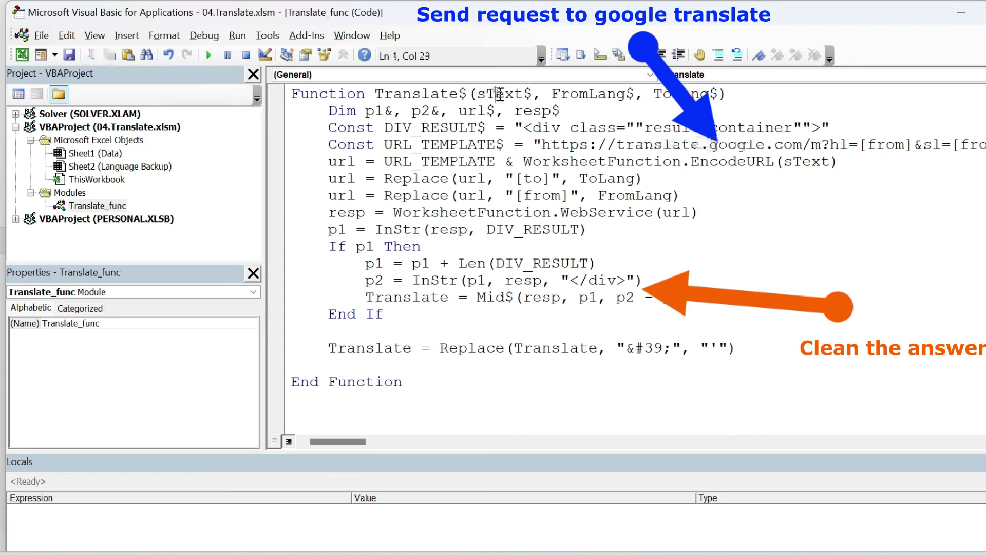
pyautogui.doubleClick(594, 97)
pyautogui.click(690, 97)
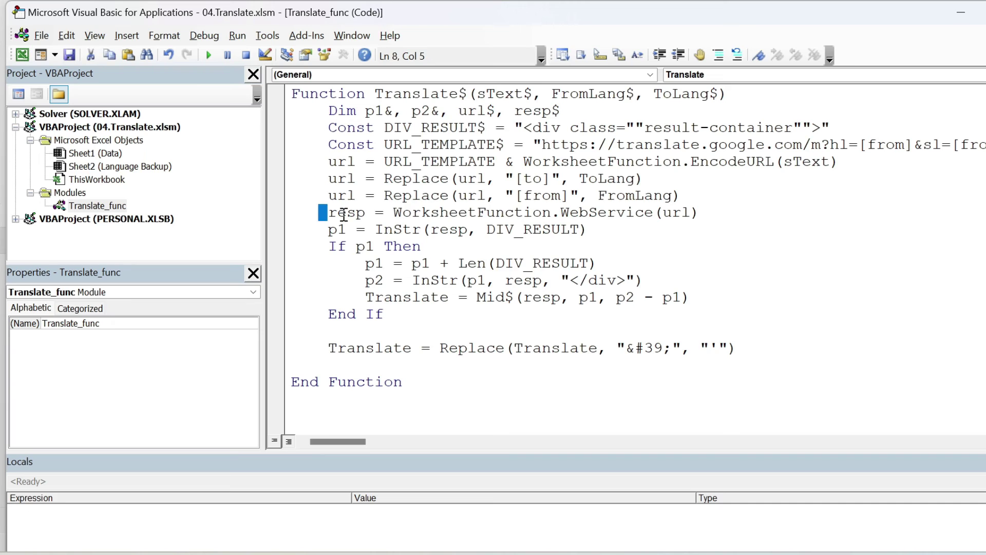
# Select the entire Translate function code and return to the Excel window
pyautogui.moveTo(322, 212); pyautogui.dragTo(739, 364)
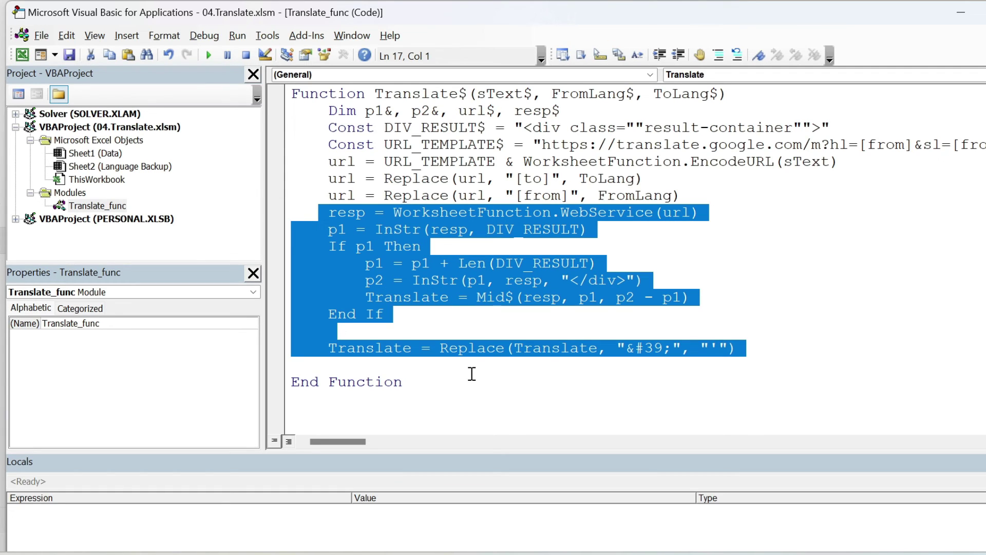
pyautogui.moveTo(443, 381); pyautogui.dragTo(283, 95)
pyautogui.hotkey('ctrl', 'c')
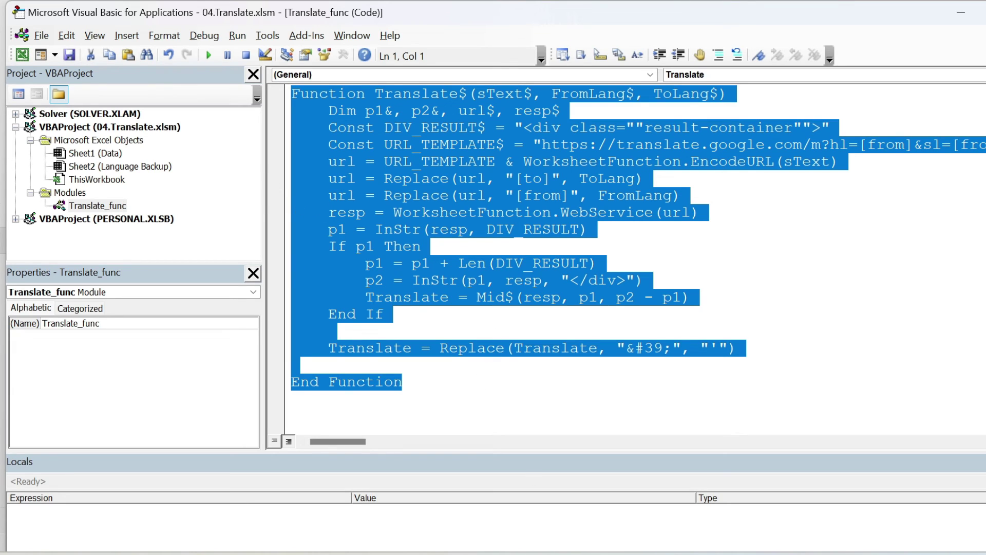
pyautogui.click(631, 526)
# Create a new Book1 workbook, add Module1 to its VBA project, and paste in the Translate function
pyautogui.click(502, 368)
pyautogui.hotkey('ctrl', 'n')
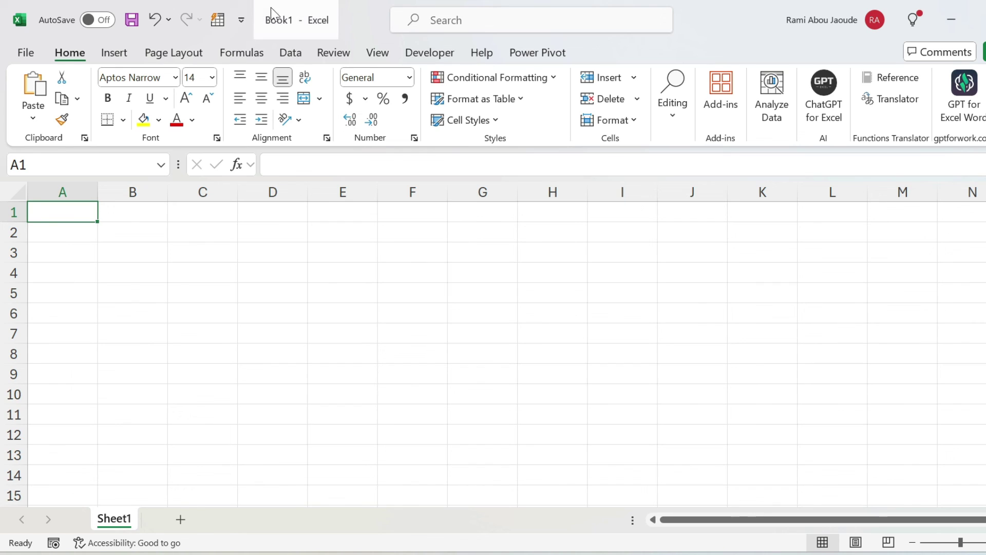
pyautogui.moveTo(715, 553)
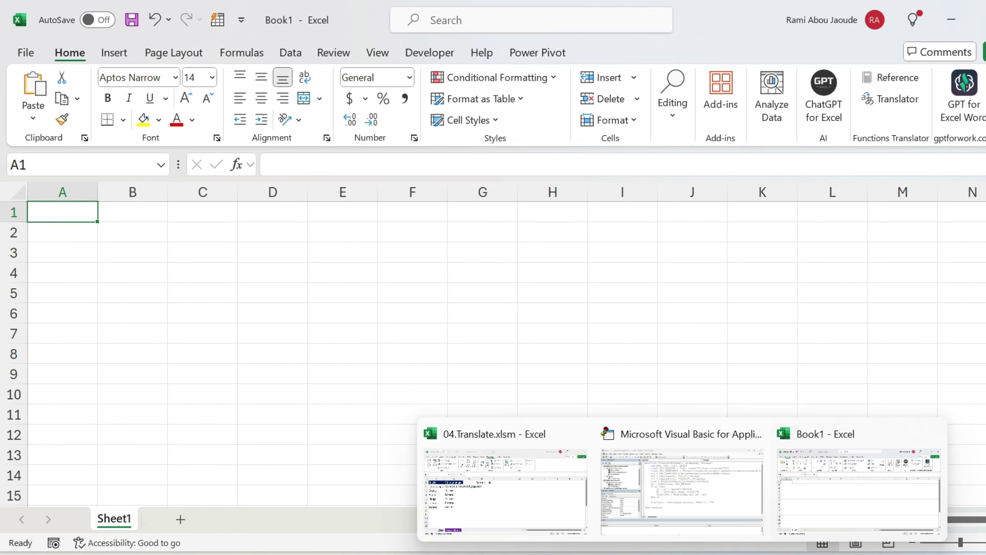
pyautogui.click(707, 508)
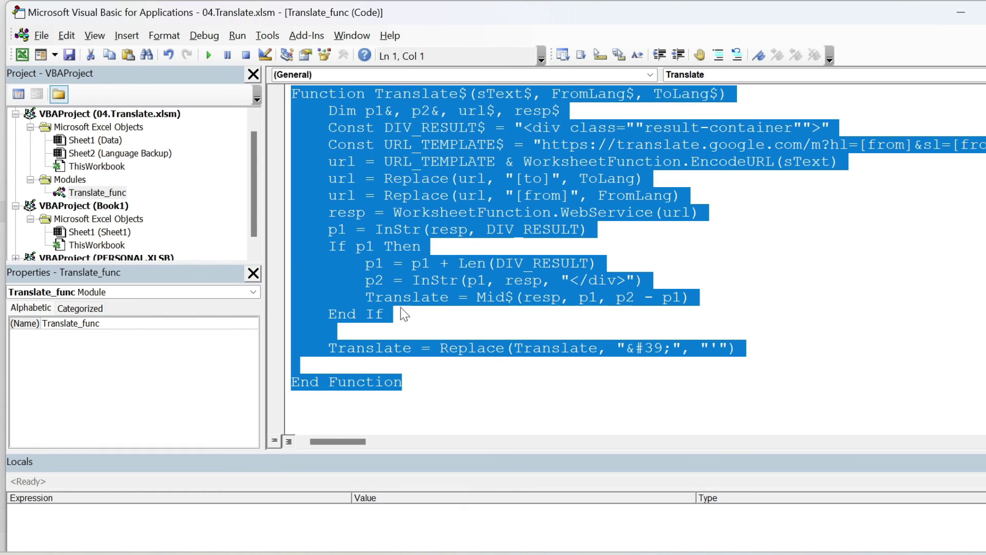
pyautogui.click(78, 210)
pyautogui.rightClick(78, 210)
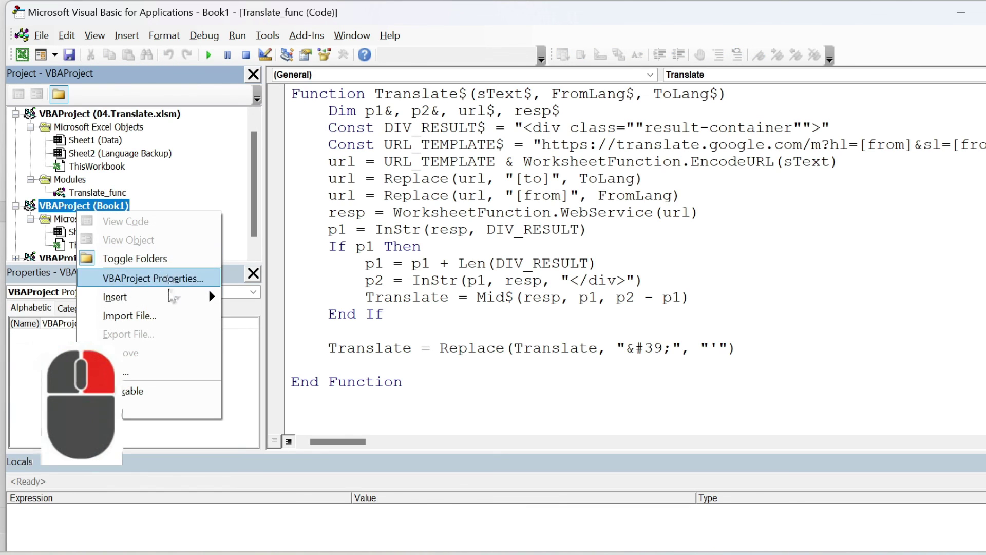
pyautogui.moveTo(172, 297)
pyautogui.click(257, 313)
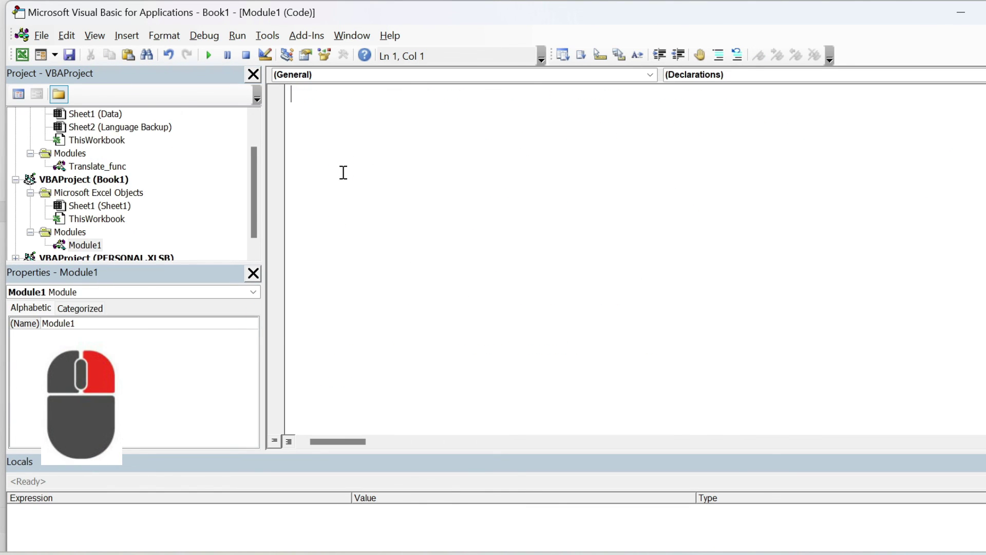
pyautogui.hotkey('ctrl', 'v')
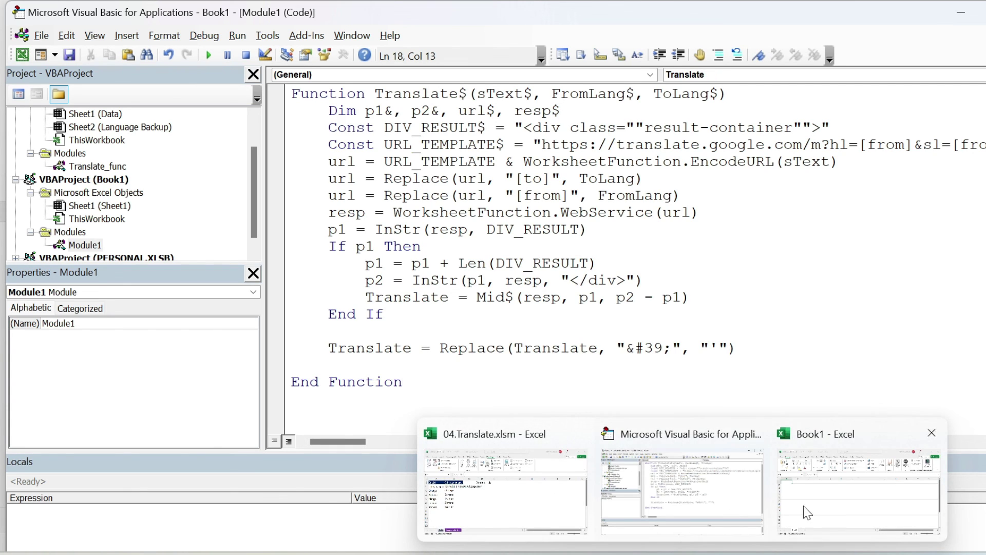
# Enter =translate("apple","en","fr") in Book1 cell E4 so it shows pomme
pyautogui.click(827, 506)
pyautogui.click(368, 271)
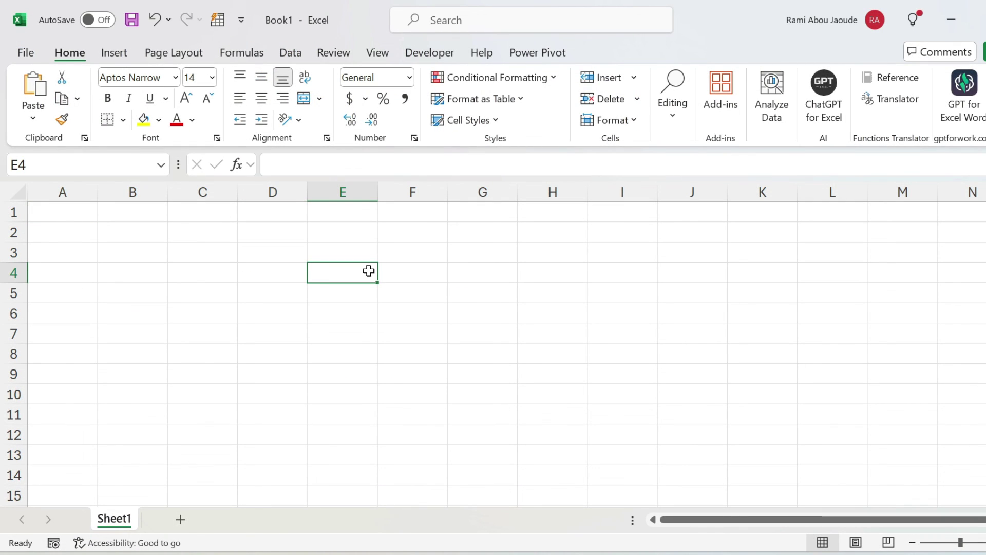
pyautogui.write('=trans')
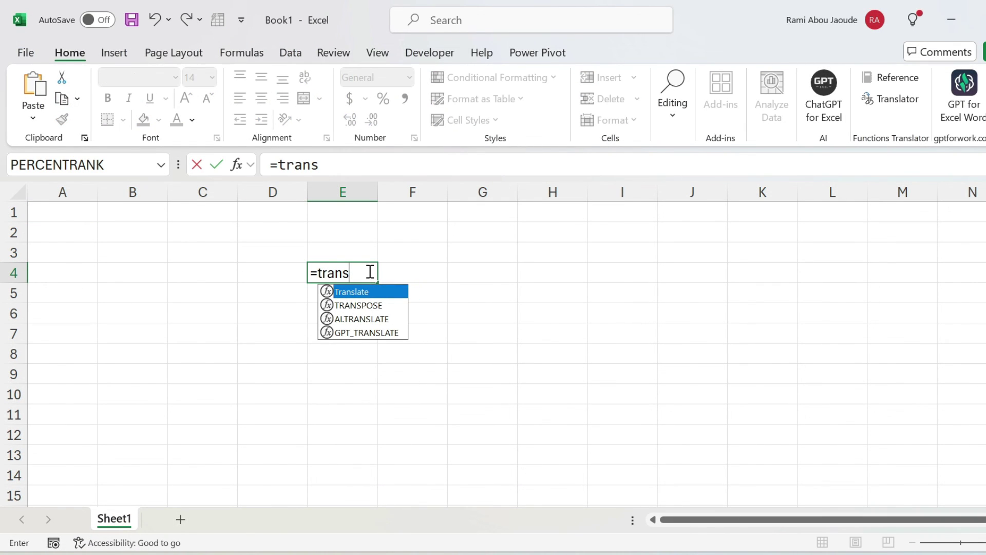
pyautogui.write('late("a')
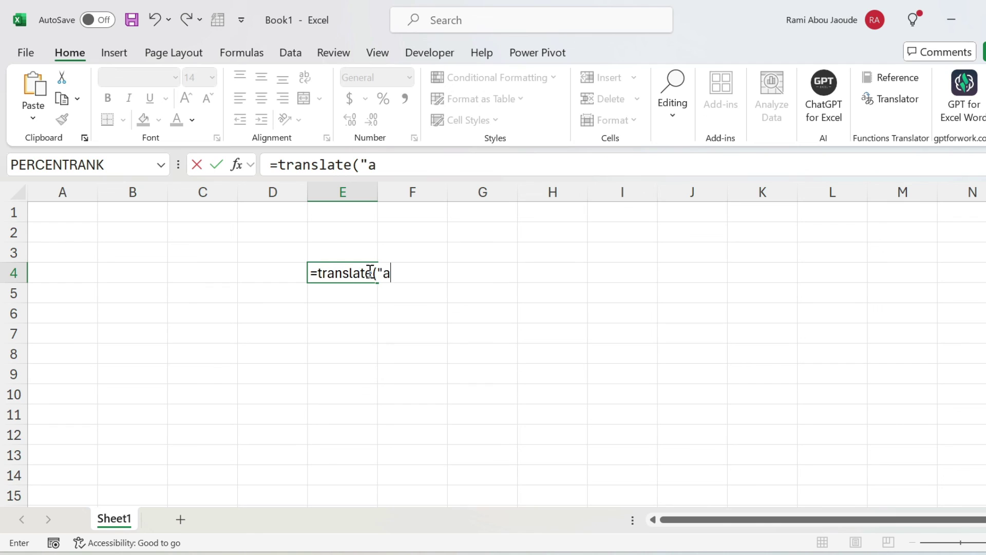
pyautogui.write('pple","')
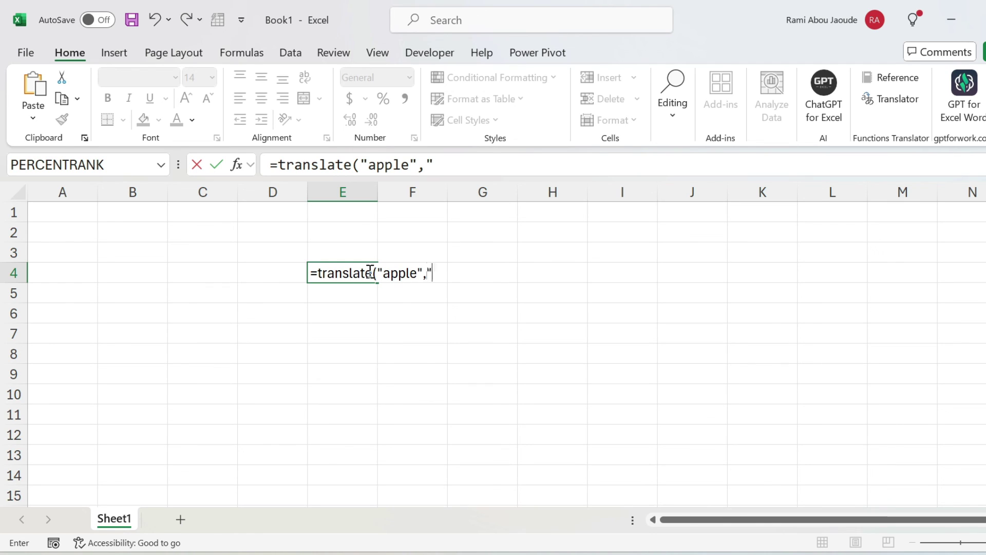
pyautogui.write('en","')
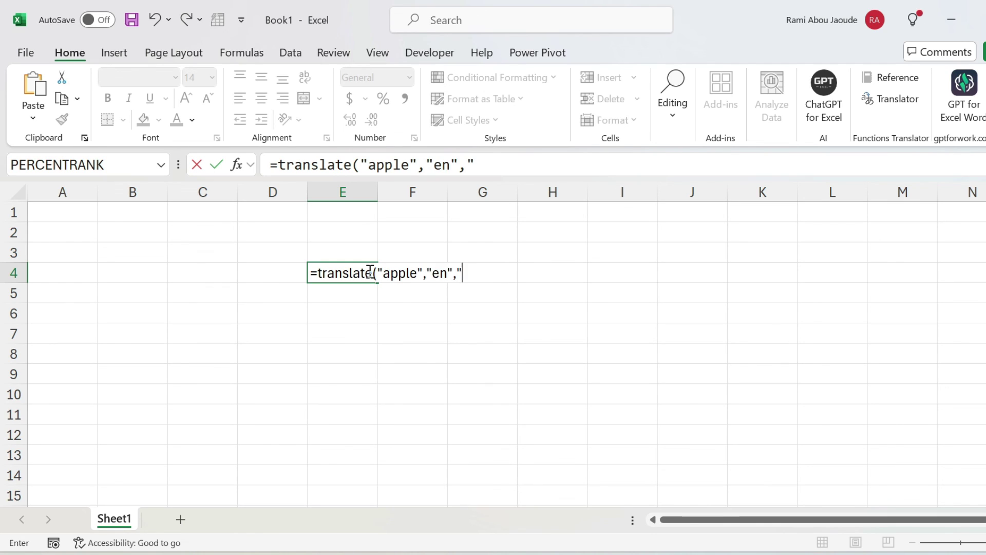
pyautogui.write('fr')
pyautogui.press('Return')
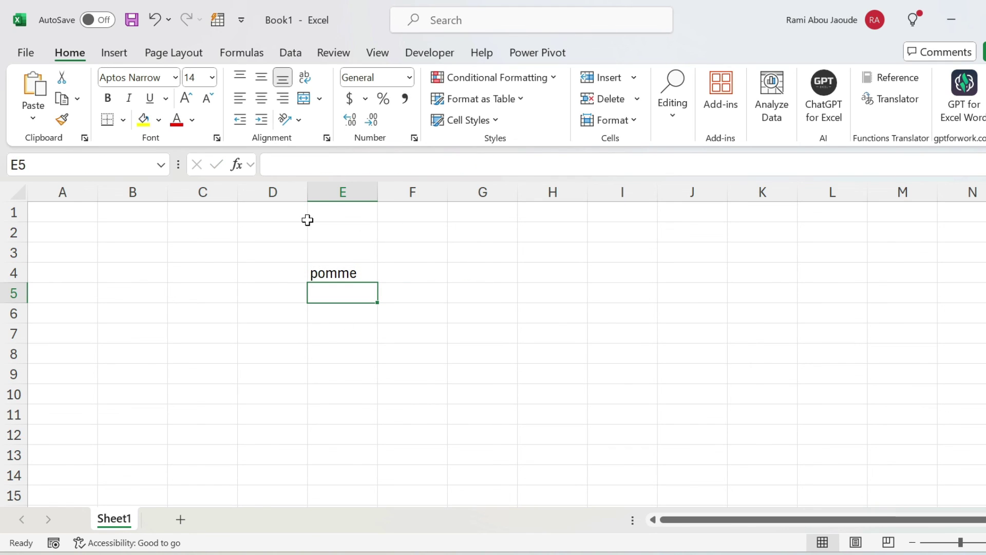